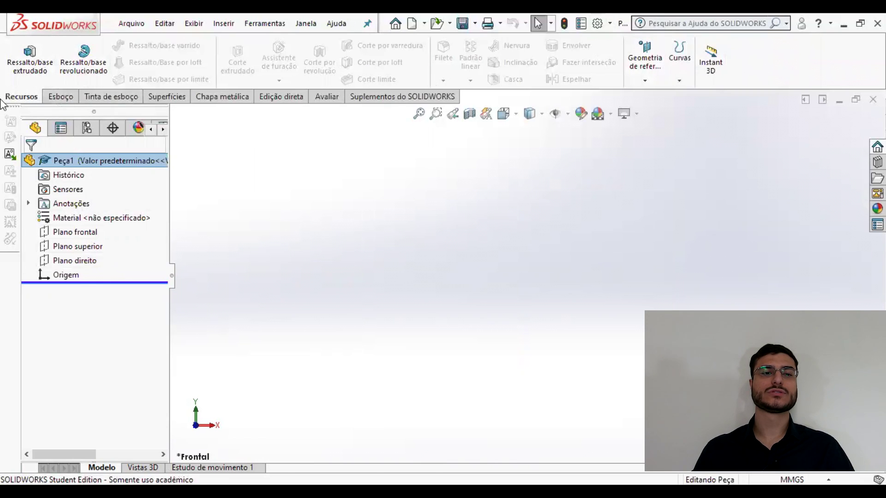
# - Look through the part command sets, from Esboço to Suplementos do SOLIDWORKS, and the list of sets that can be shown
pyautogui.click(67, 96)
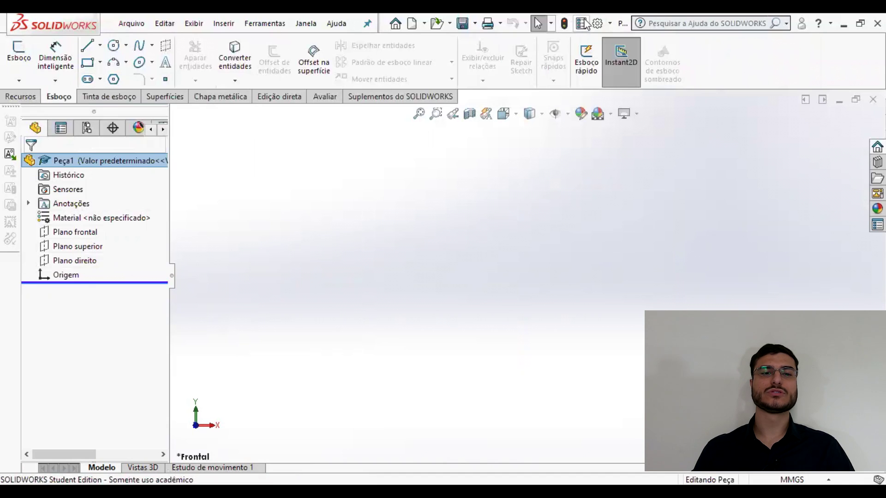
pyautogui.click(130, 96)
pyautogui.click(170, 96)
pyautogui.click(226, 97)
pyautogui.click(288, 97)
pyautogui.click(385, 97)
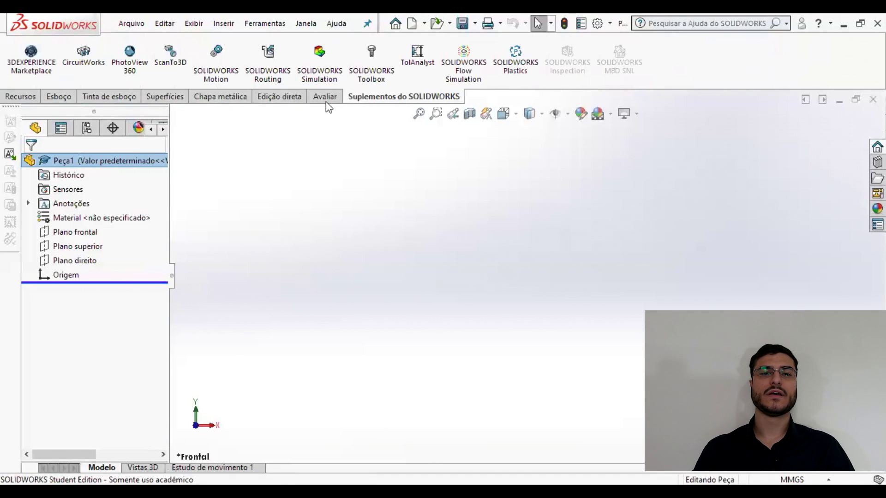
pyautogui.click(21, 96)
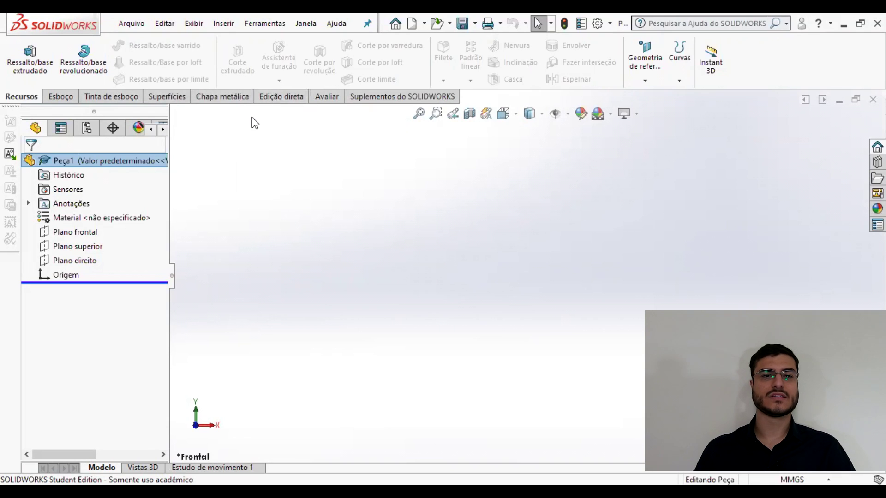
pyautogui.rightClick(268, 96)
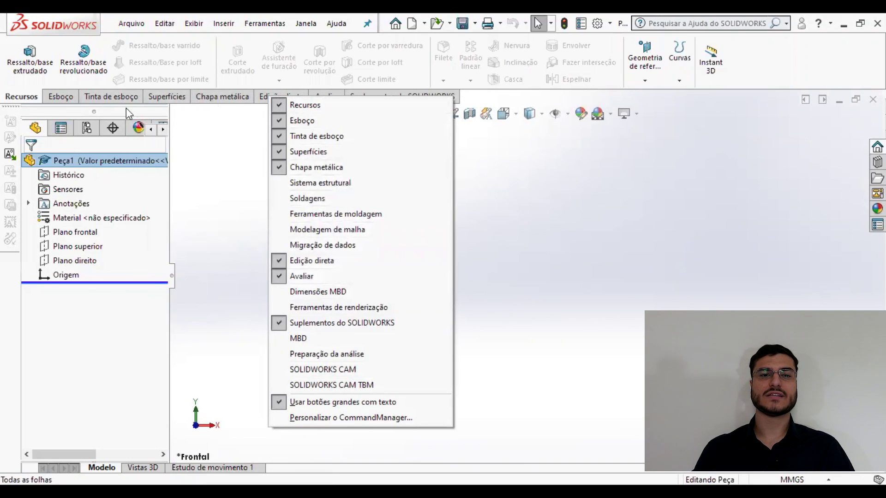
pyautogui.click(209, 119)
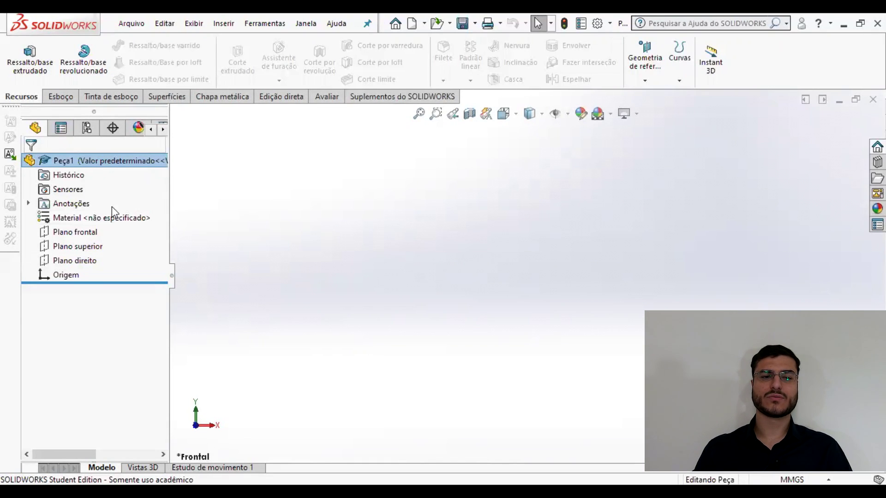
# - Open a sketch on the front plane (Plano frontal) and start the center rectangle (Retângulo central) tool
pyautogui.click(81, 233)
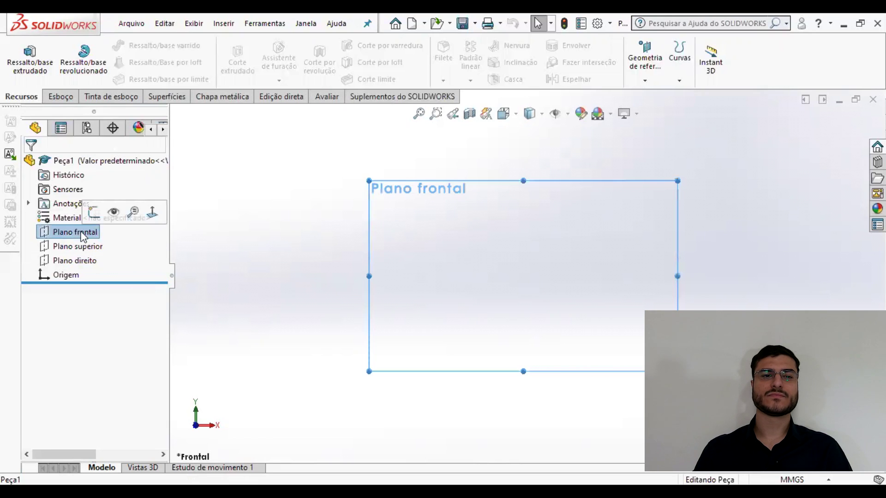
pyautogui.click(60, 97)
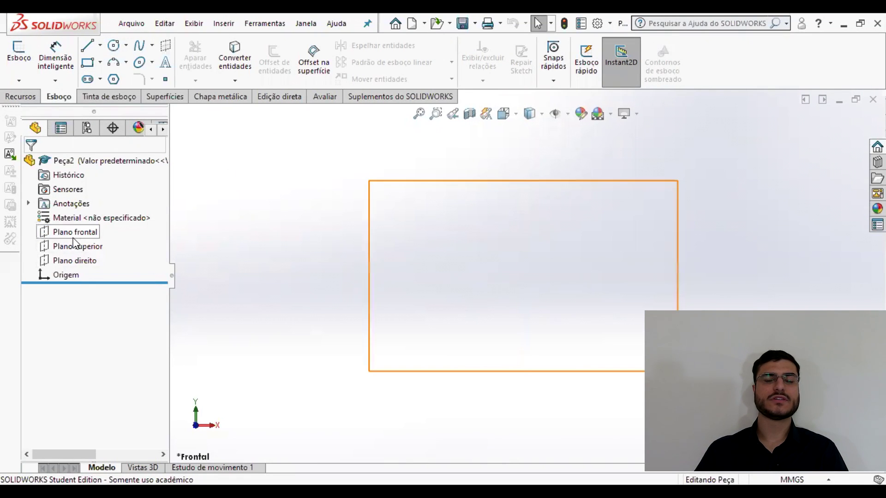
pyautogui.click(69, 232)
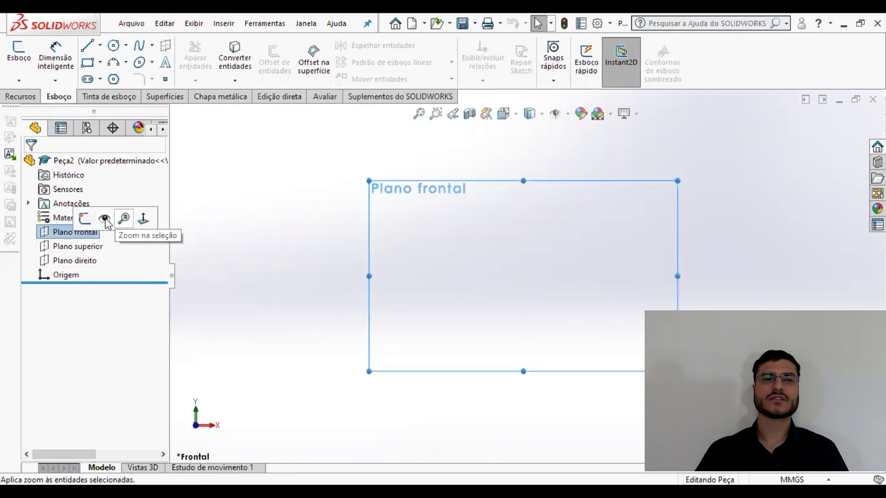
pyautogui.click(17, 49)
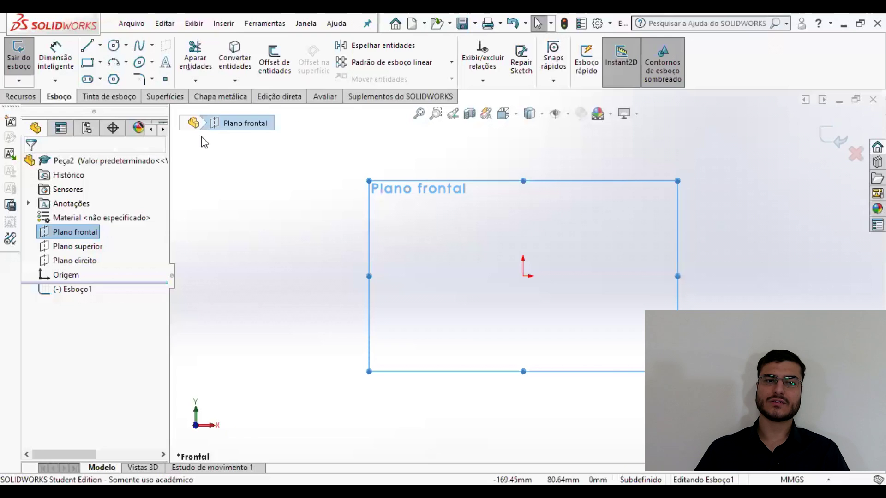
pyautogui.click(101, 64)
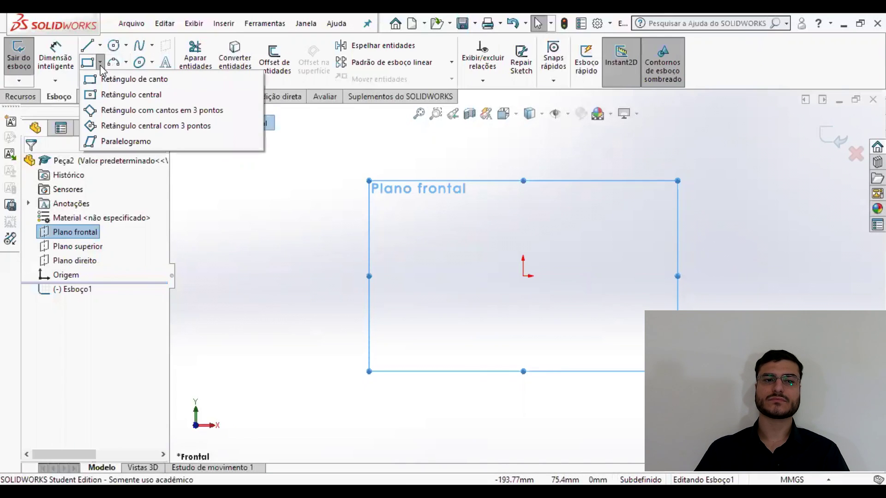
pyautogui.click(173, 95)
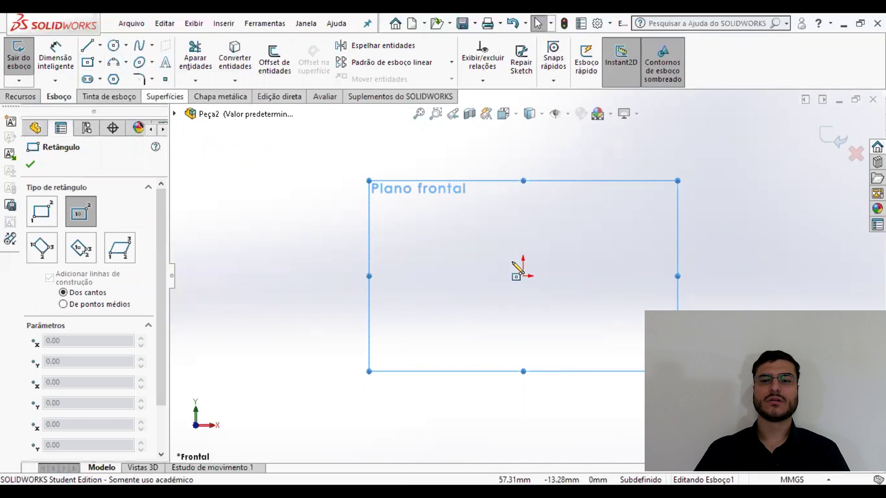
pyautogui.click(430, 276)
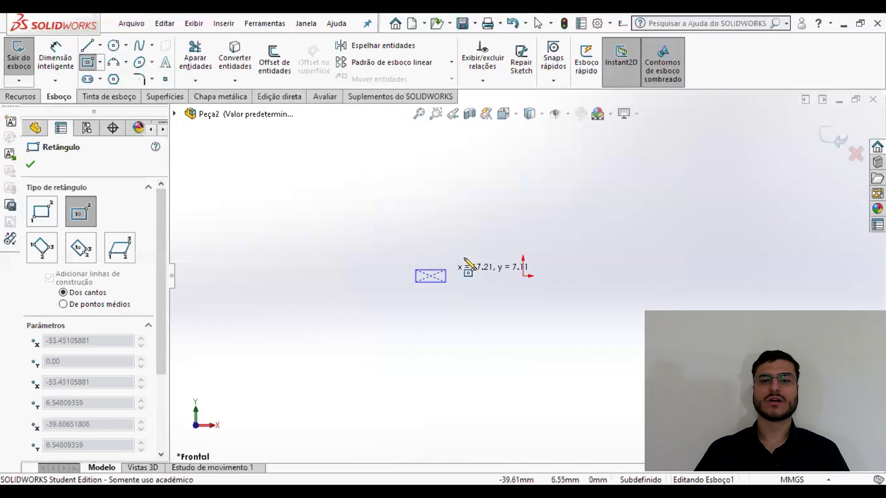
pyautogui.rightClick(506, 226)
pyautogui.click(513, 228)
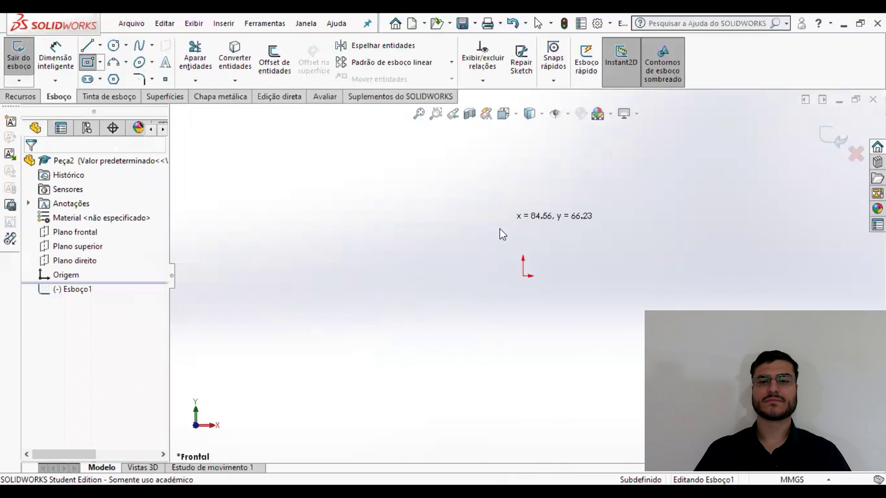
# - Sketch a center rectangle about 79 mm high, centred on the origin
pyautogui.click(88, 62)
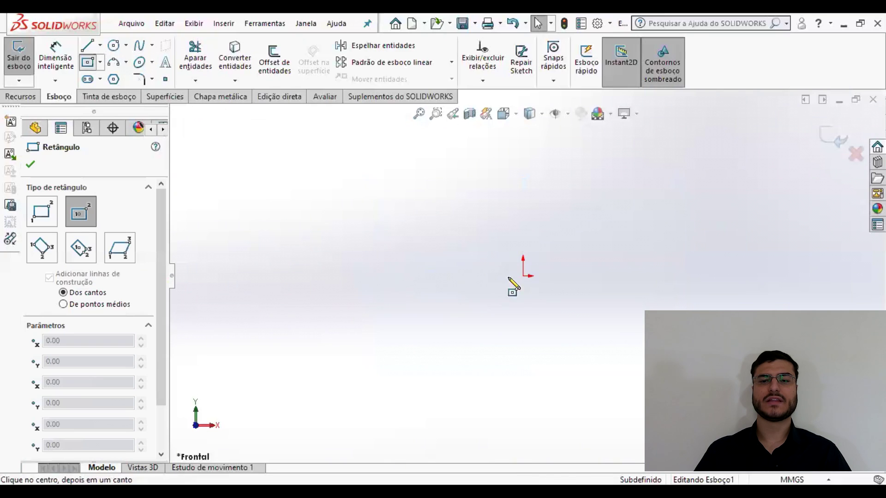
pyautogui.click(523, 276)
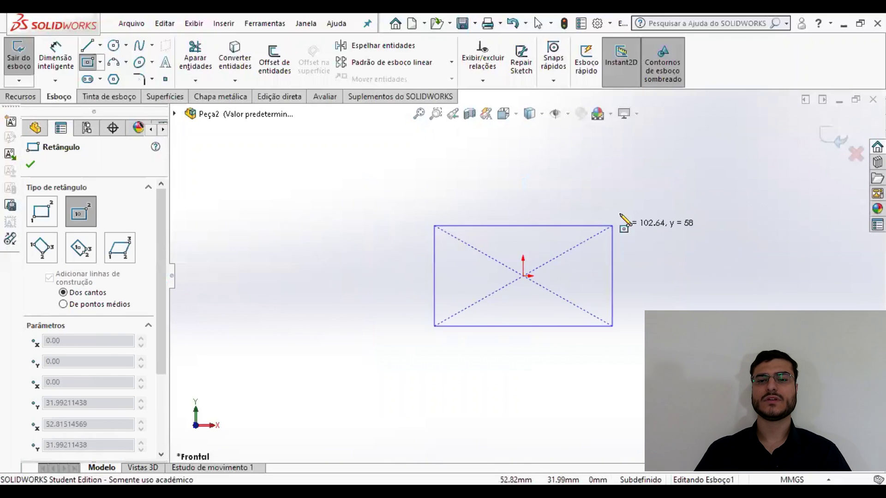
pyautogui.click(623, 207)
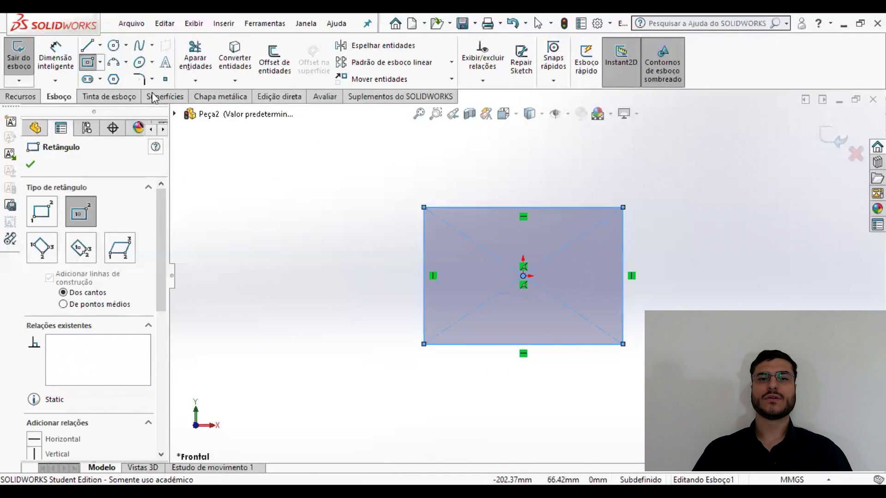
# - Dimension the rectangle's left vertical side at 100 mm with the Smart Dimension tool
pyautogui.click(55, 62)
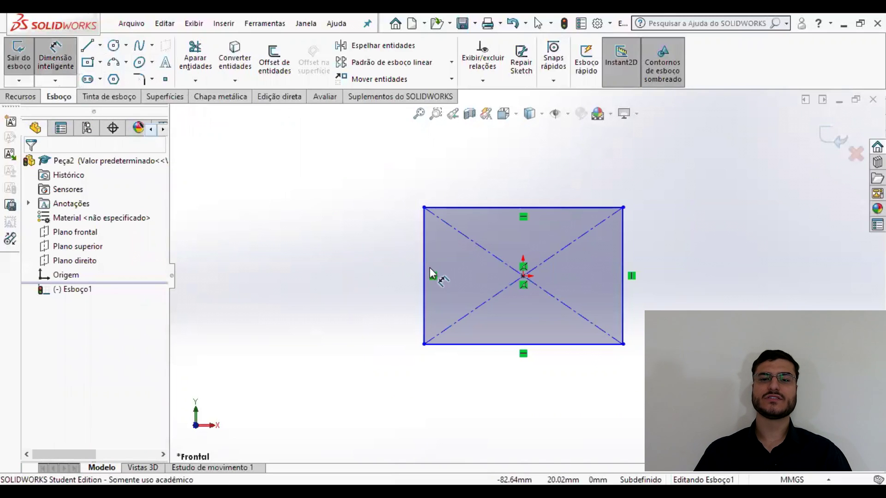
pyautogui.click(404, 261)
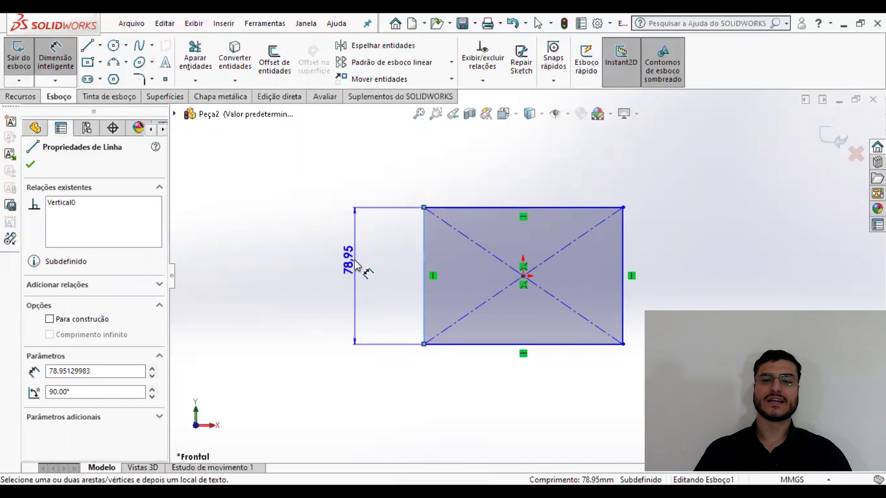
pyautogui.click(355, 265)
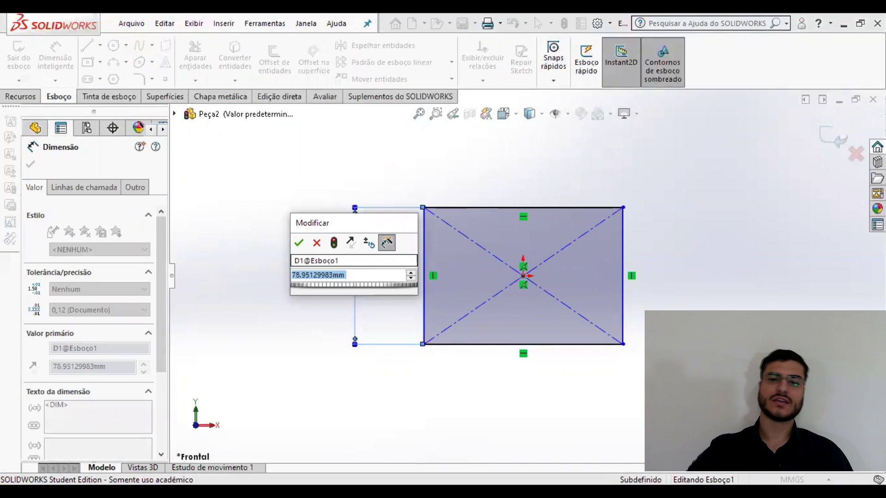
pyautogui.write('100')
pyautogui.press('Return')
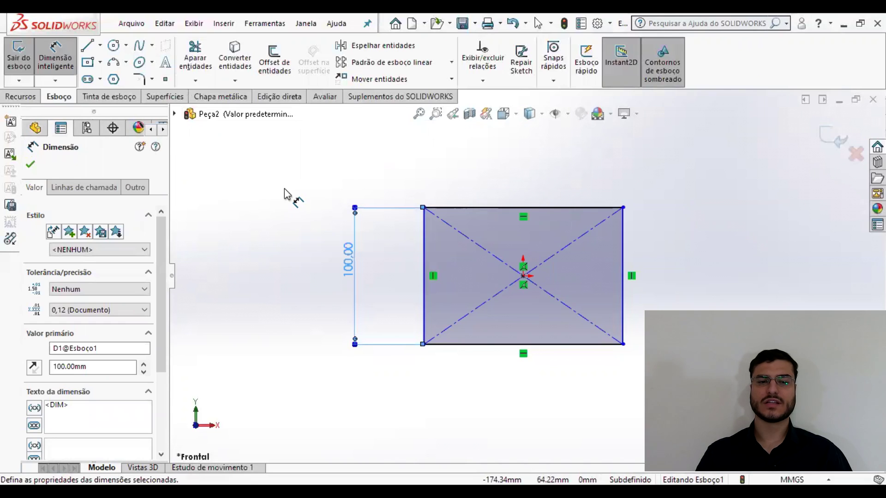
pyautogui.click(792, 480)
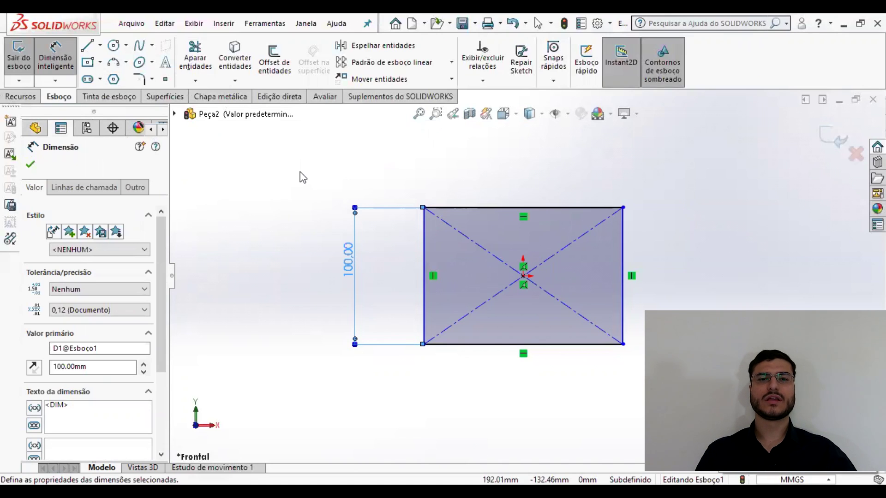
pyautogui.press('Escape')
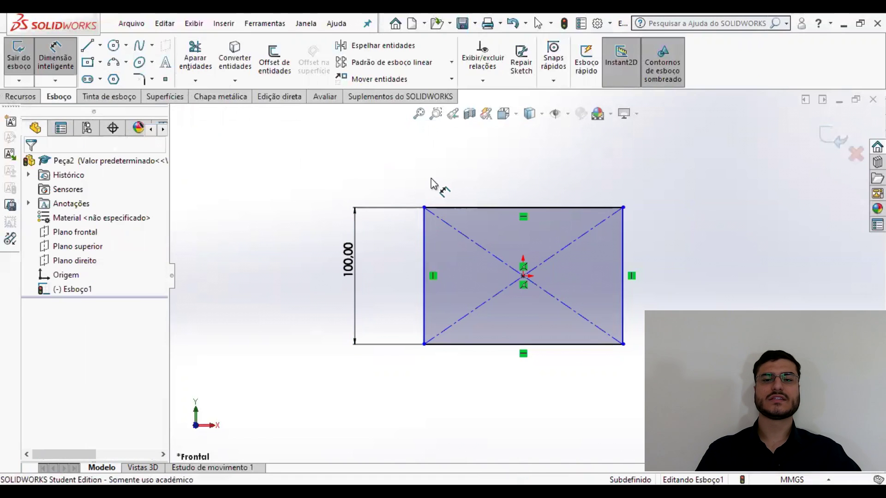
pyautogui.press('Escape')
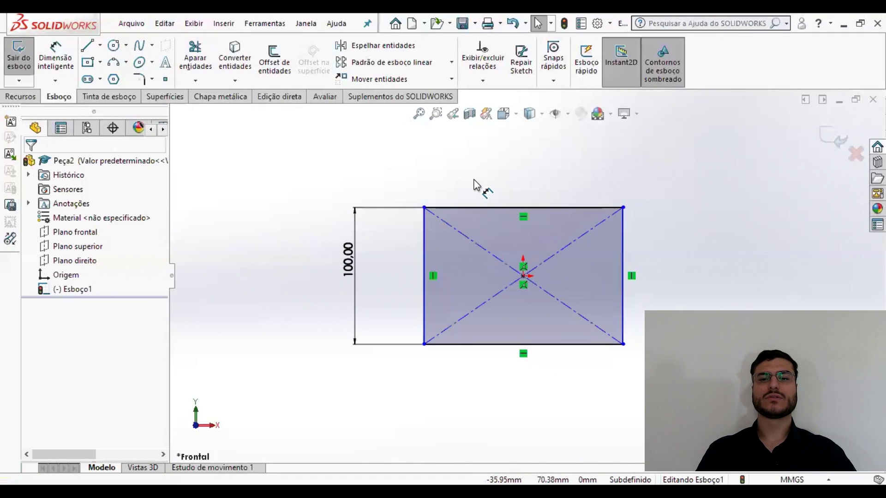
# - Try to move the rectangle's top and left edges to test which of them is still free
pyautogui.moveTo(505, 206); pyautogui.dragTo(524, 157)
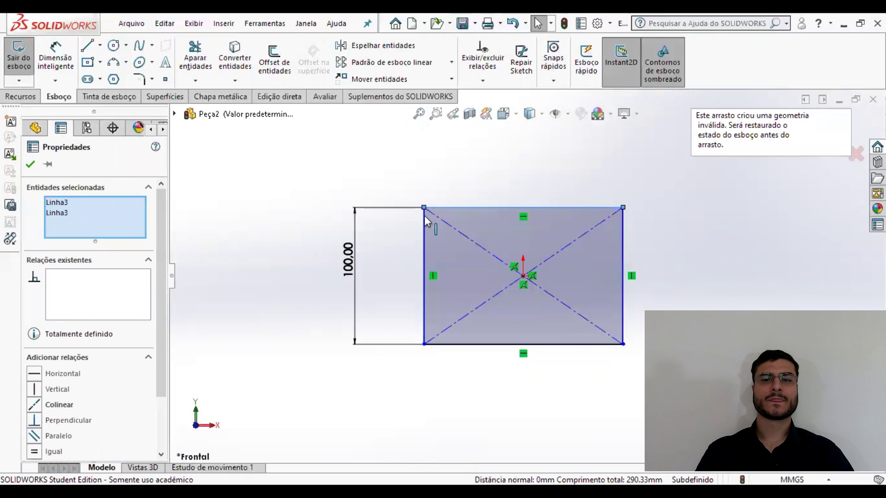
pyautogui.moveTo(425, 245)
pyautogui.mouseDown()
pyautogui.moveTo(466, 247)
pyautogui.moveTo(403, 252)
pyautogui.moveTo(425, 212)
pyautogui.mouseUp()
pyautogui.click(322, 168)
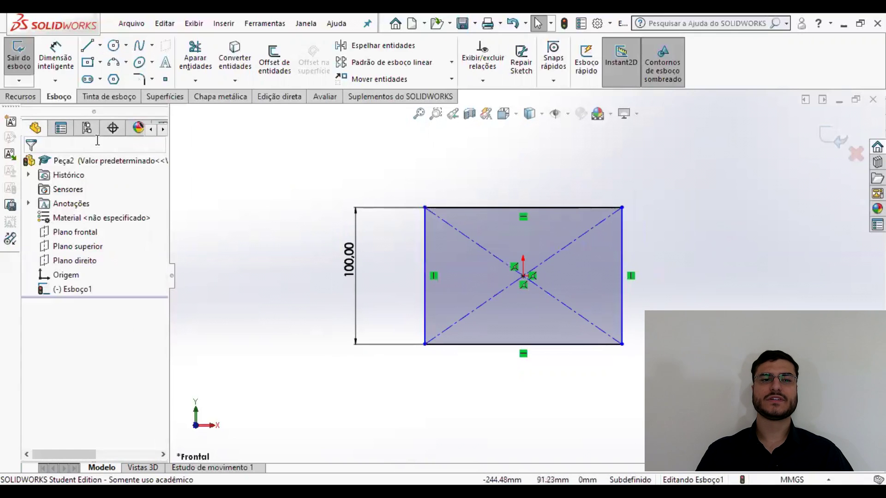
# - Dimension the rectangle's width between its two upper corners at 100 mm
pyautogui.click(56, 58)
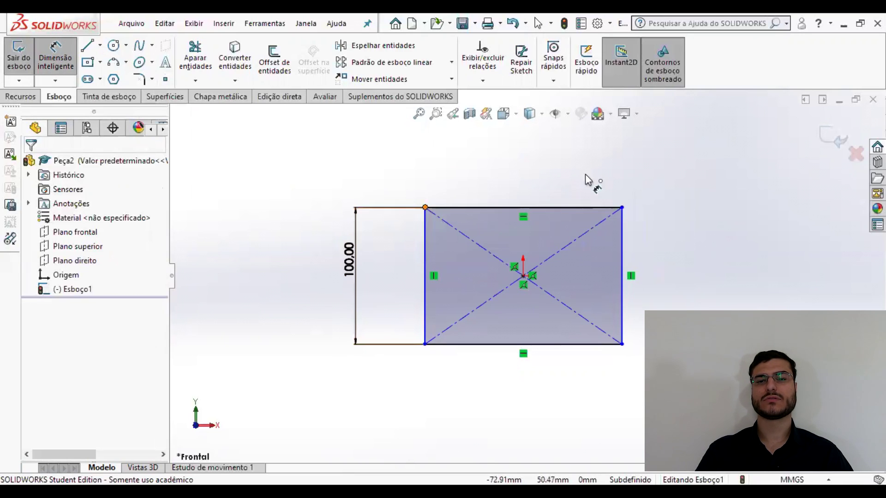
pyautogui.click(425, 207)
pyautogui.click(622, 208)
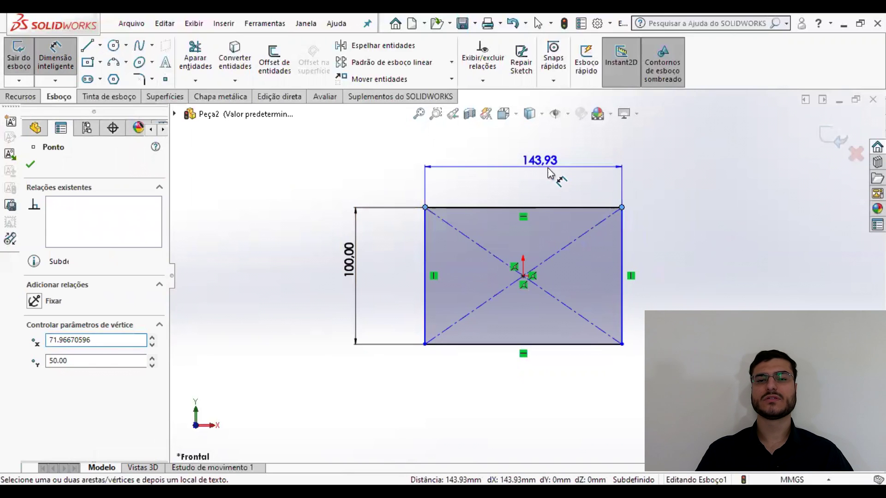
pyautogui.click(559, 172)
pyautogui.doubleClick(541, 161)
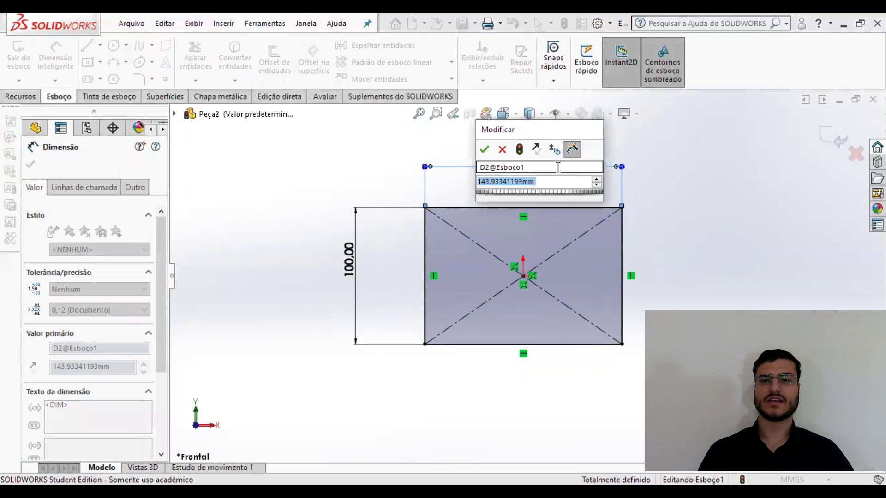
pyautogui.write('100')
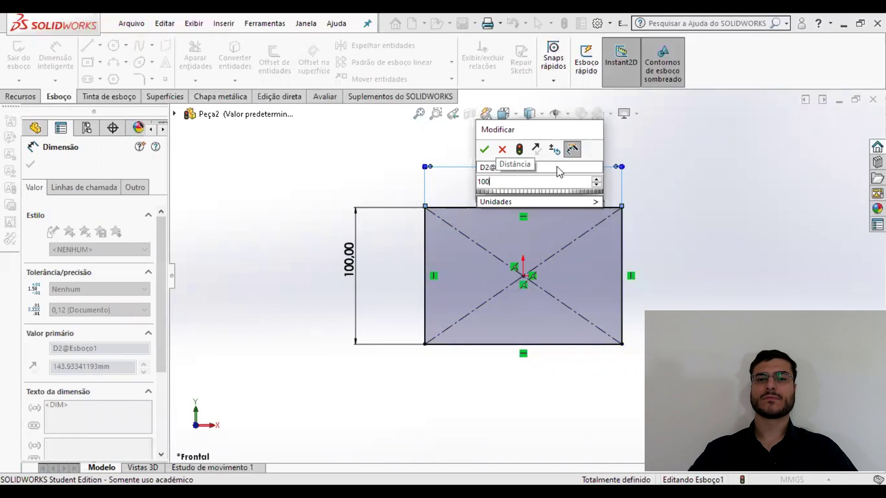
pyautogui.press('Return')
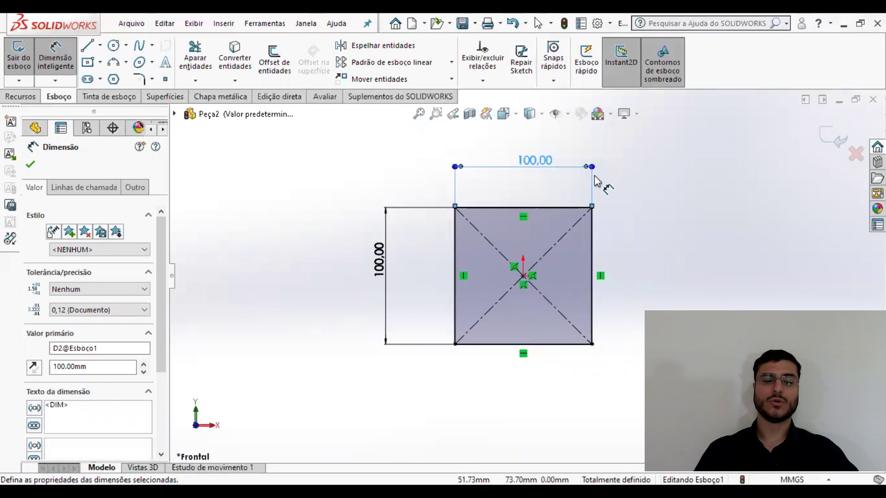
pyautogui.press('Escape')
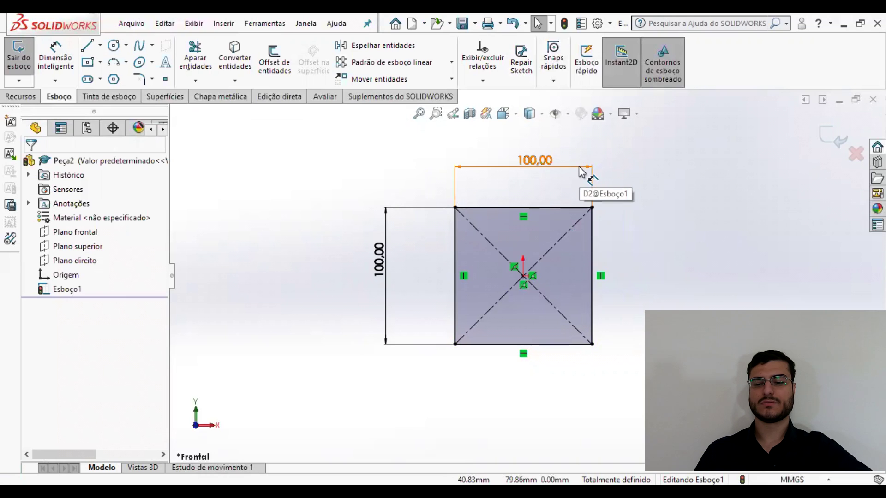
# - Delete the width dimension above the square and add an Equal relation between its upper and left sides
pyautogui.click(579, 168)
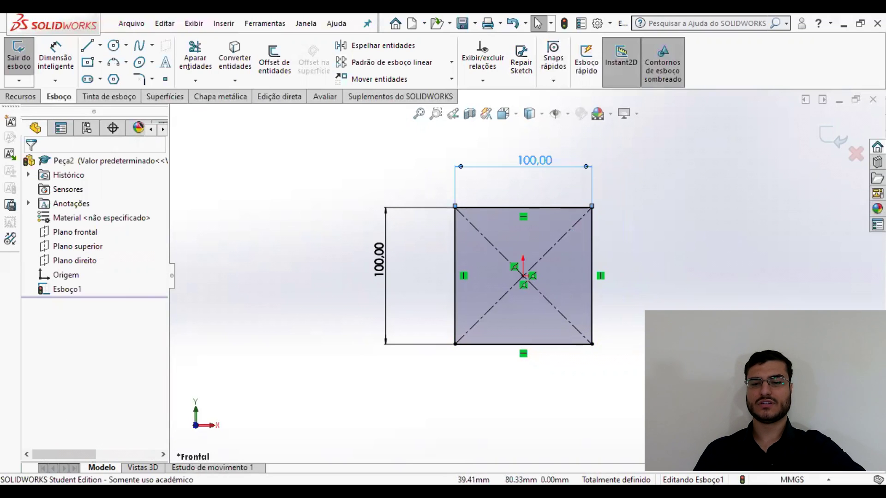
pyautogui.press('Delete')
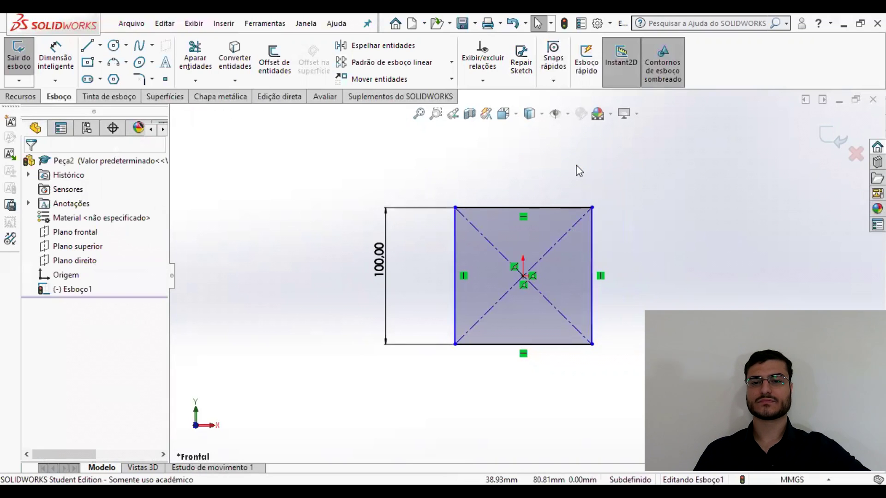
pyautogui.click(516, 205)
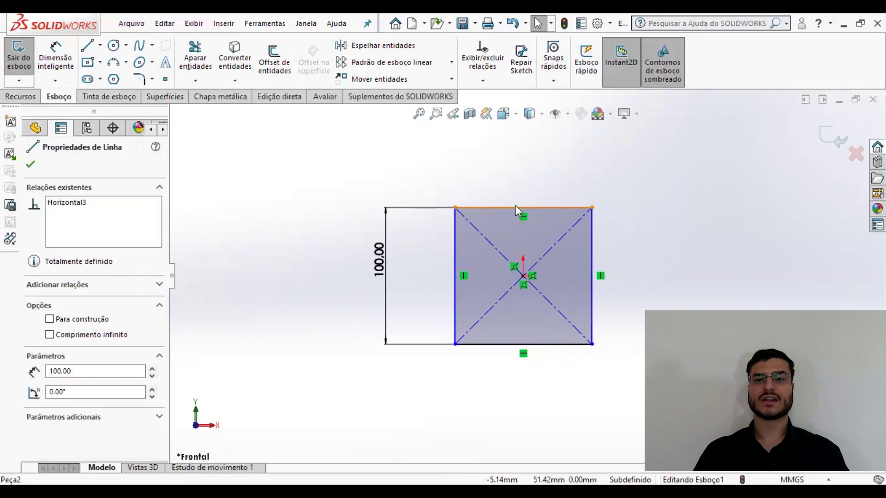
pyautogui.click(456, 243)
pyautogui.keyDown('ctrl'); pyautogui.click(456, 243); pyautogui.keyUp('ctrl')
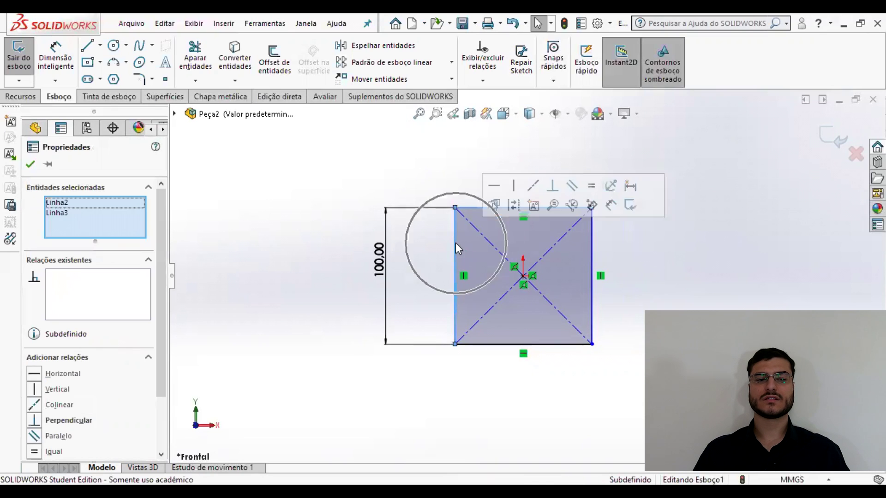
pyautogui.click(36, 452)
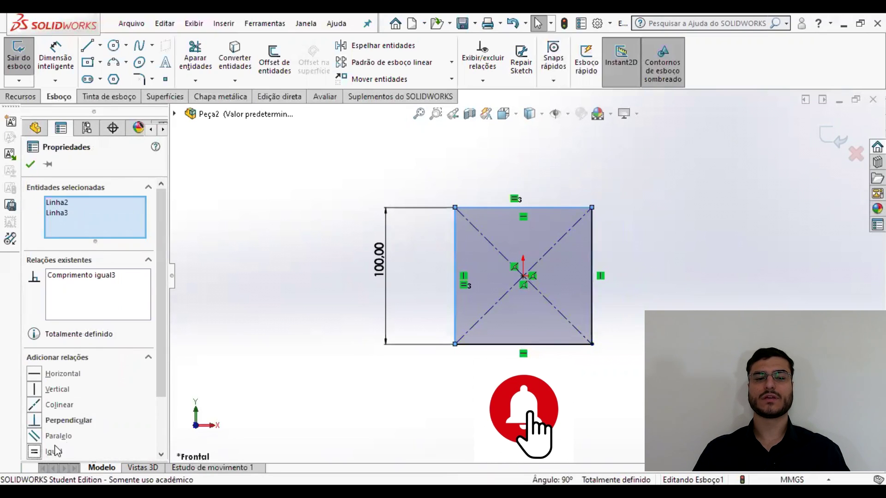
pyautogui.click(386, 170)
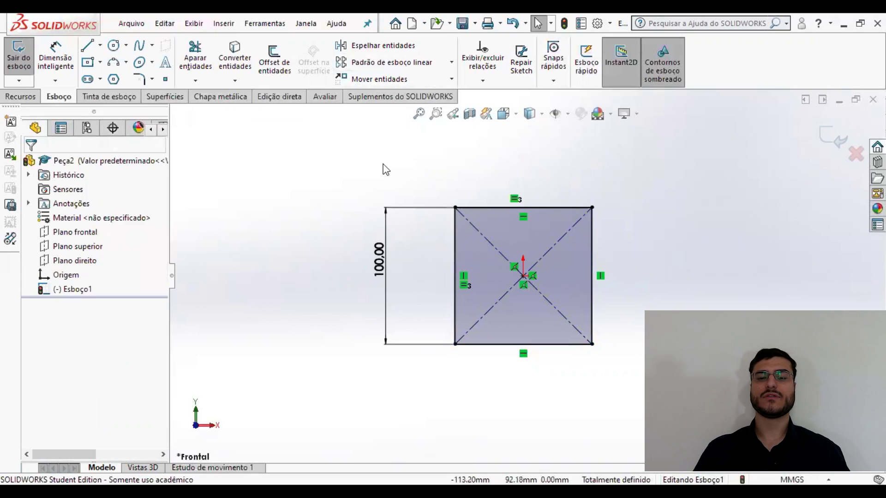
# - Set the square's vertical side dimension to 50 mm
pyautogui.doubleClick(385, 257)
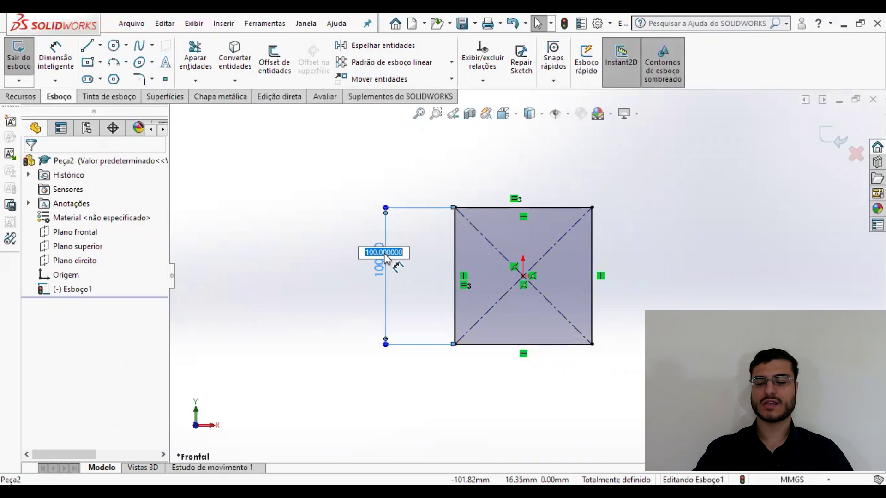
pyautogui.write('50')
pyautogui.press('Return')
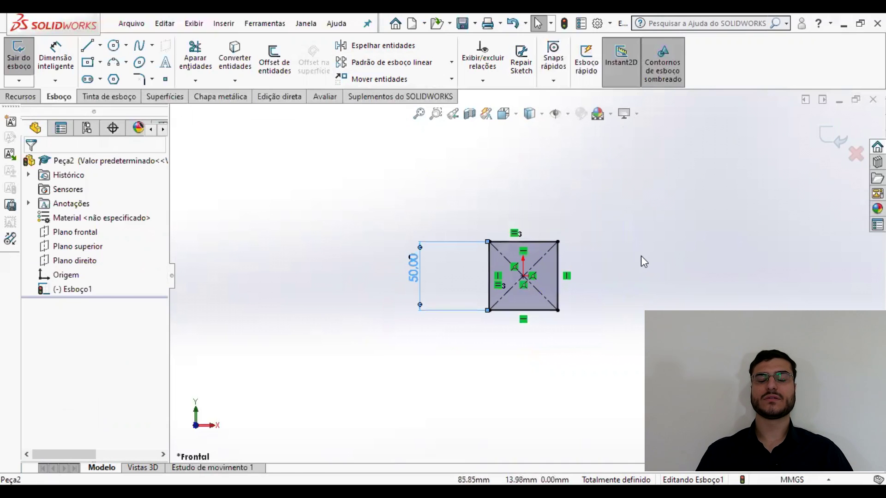
pyautogui.click(401, 261)
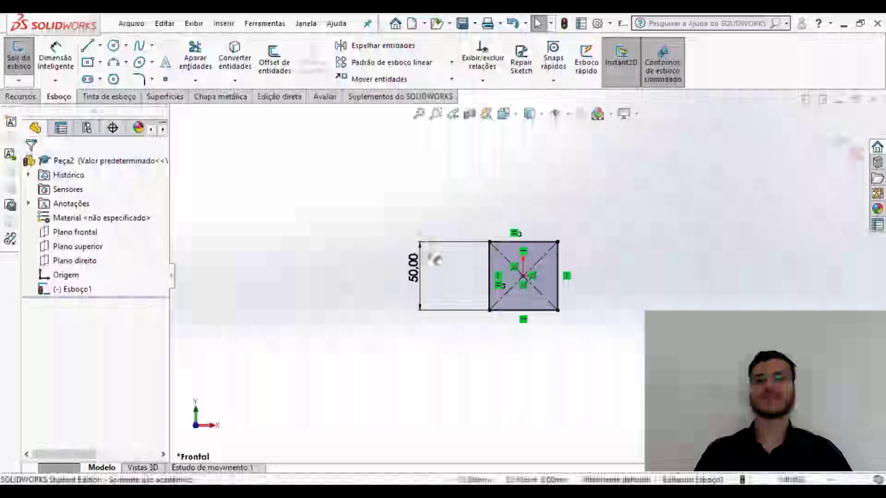
# - Set the square's vertical side dimension to 100 mm and exit the sketch
pyautogui.doubleClick(420, 267)
pyautogui.write('100')
pyautogui.press('Return')
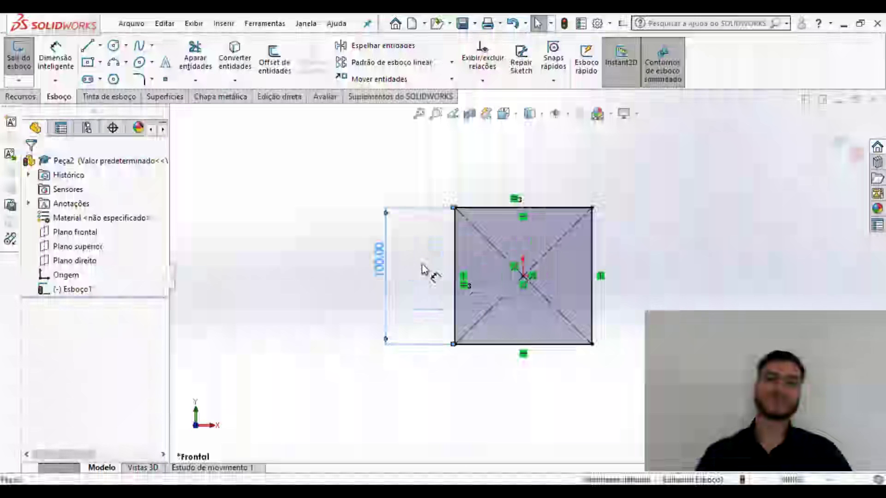
pyautogui.click(640, 148)
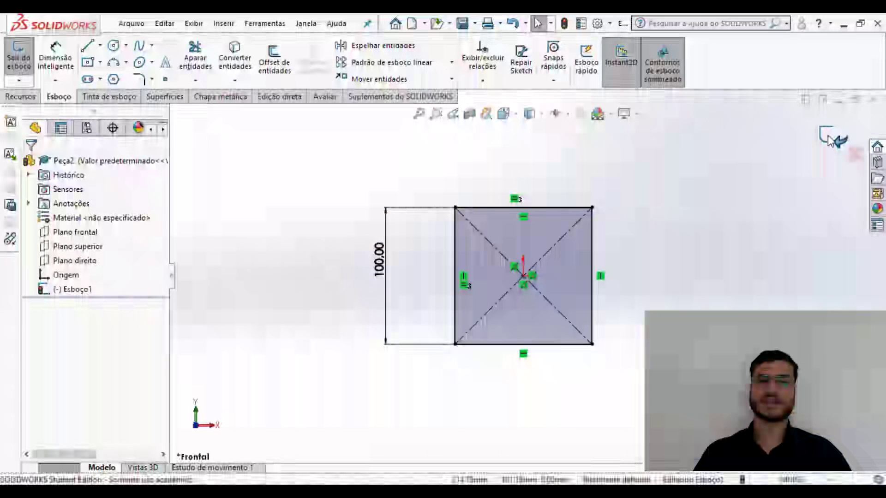
pyautogui.click(21, 55)
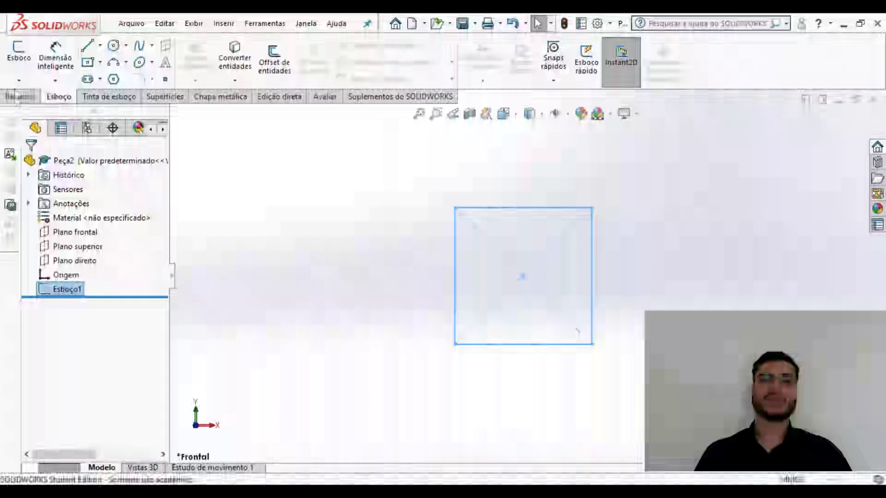
# - Start a boss/base extrusion of the square sketch, keeping the sketch plane start and the Blind end condition
pyautogui.click(21, 97)
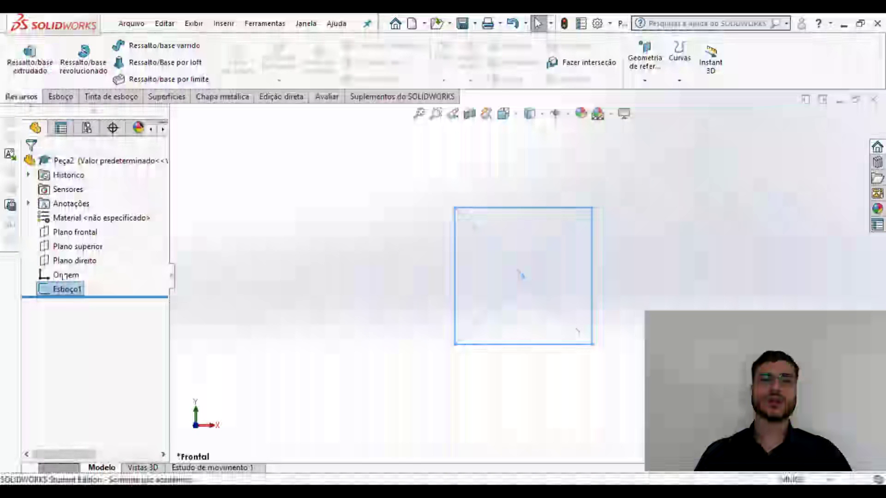
pyautogui.click(64, 289)
pyautogui.click(53, 291)
pyautogui.click(47, 295)
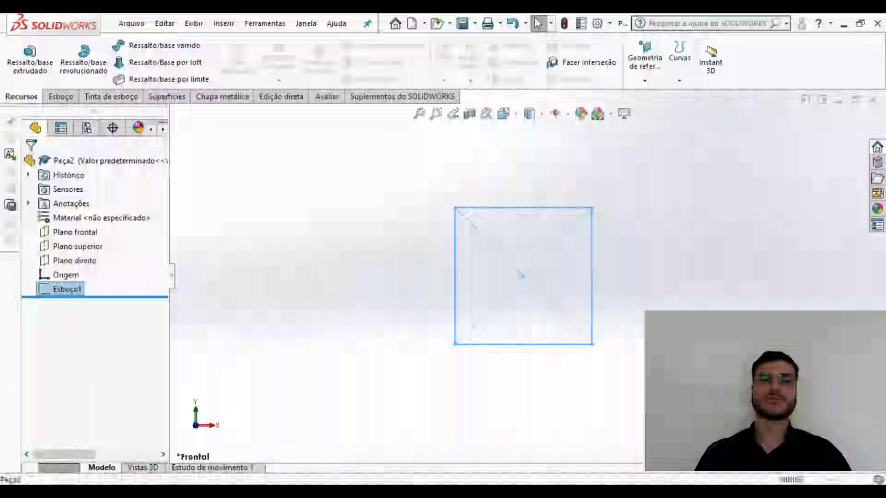
pyautogui.click(24, 77)
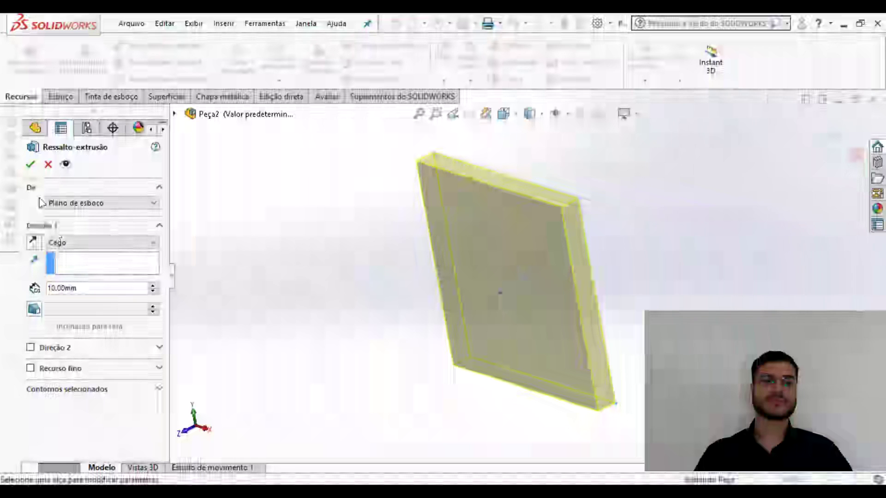
pyautogui.click(109, 247)
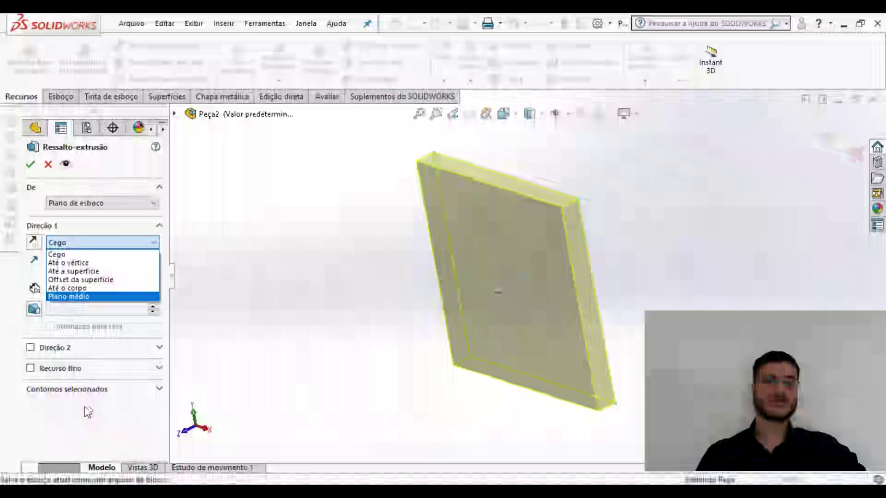
pyautogui.click(76, 426)
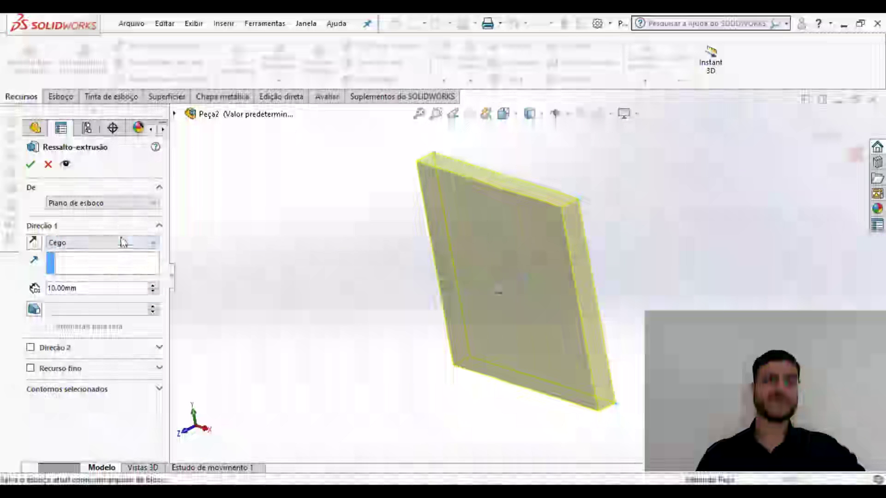
# - Set the extrusion depth of the square to 100 mm
pyautogui.moveTo(495, 231); pyautogui.dragTo(454, 115, button='middle')
pyautogui.moveTo(484, 213)
pyautogui.mouseDown(button='middle')
pyautogui.moveTo(503, 184)
pyautogui.moveTo(494, 203)
pyautogui.mouseUp(button='middle')
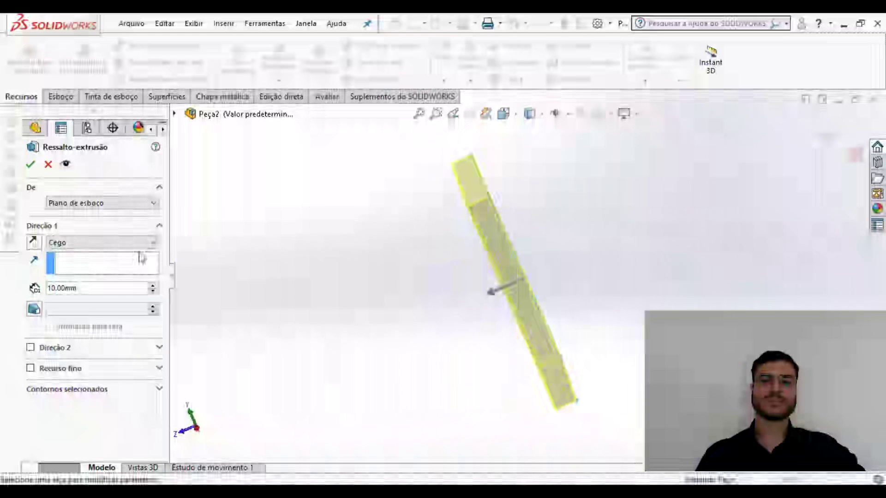
pyautogui.click(115, 288)
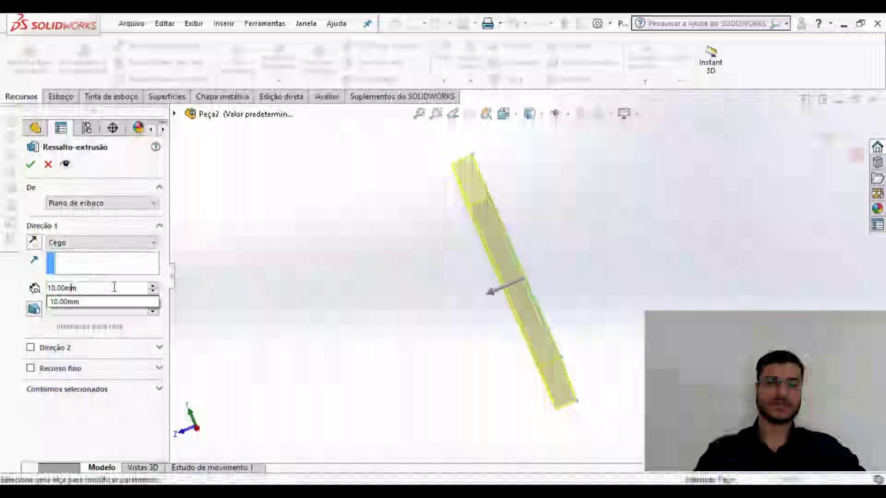
pyautogui.press('Left')
pyautogui.press('Left')
pyautogui.press('Left')
pyautogui.press('Left')
pyautogui.write('0')
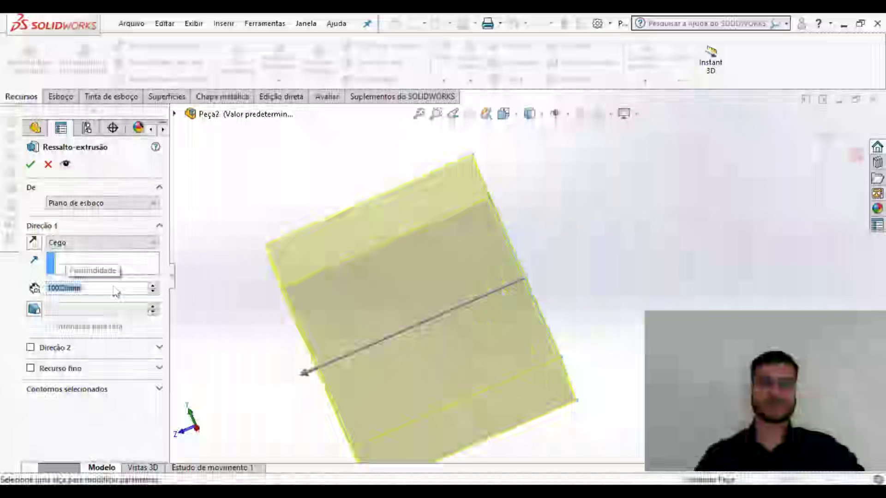
pyautogui.moveTo(380, 332); pyautogui.dragTo(418, 271, button='middle')
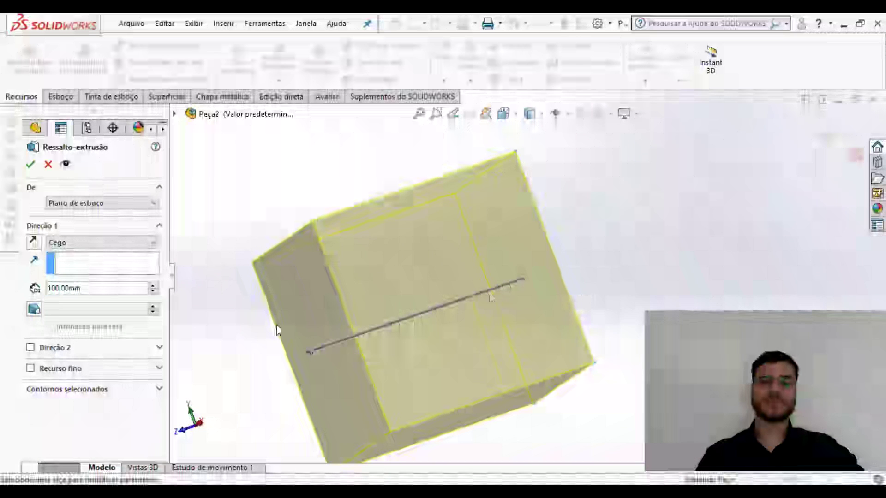
pyautogui.moveTo(490, 298); pyautogui.dragTo(434, 307, button='middle')
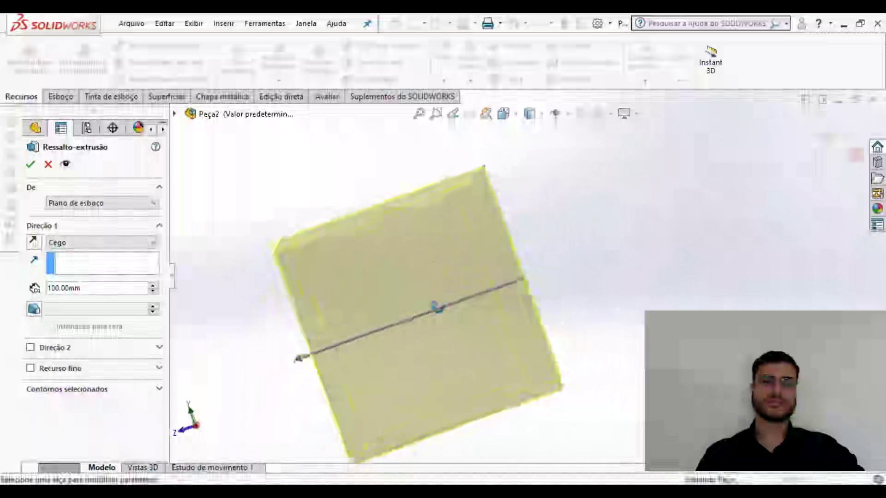
# - Keep the sketch plane as the extrusion's start and change its end condition to Mid Plane
pyautogui.click(153, 203)
pyautogui.click(114, 185)
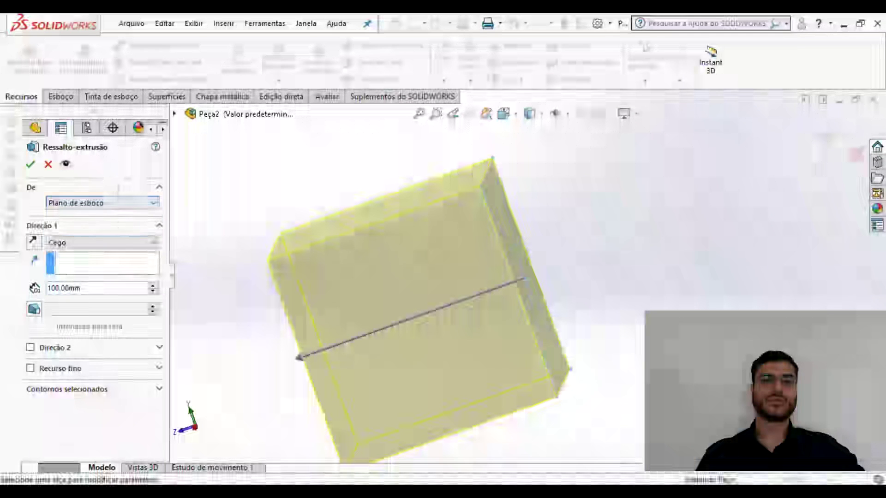
pyautogui.click(128, 244)
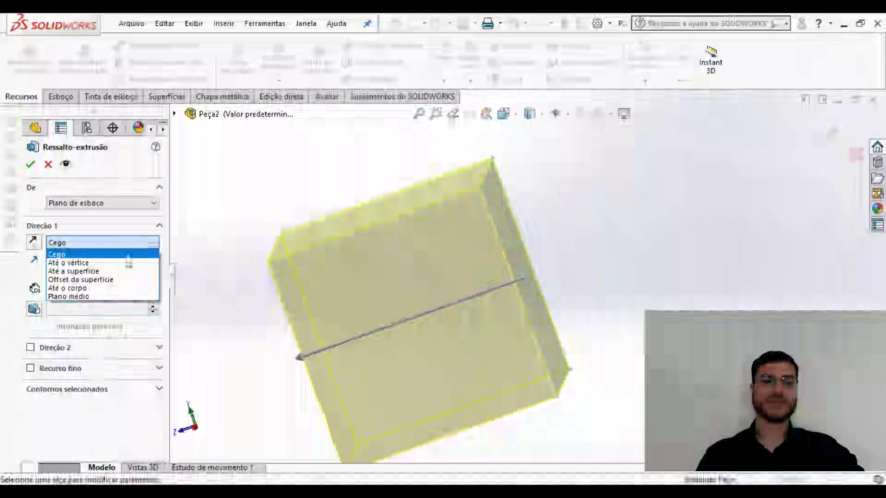
pyautogui.click(119, 298)
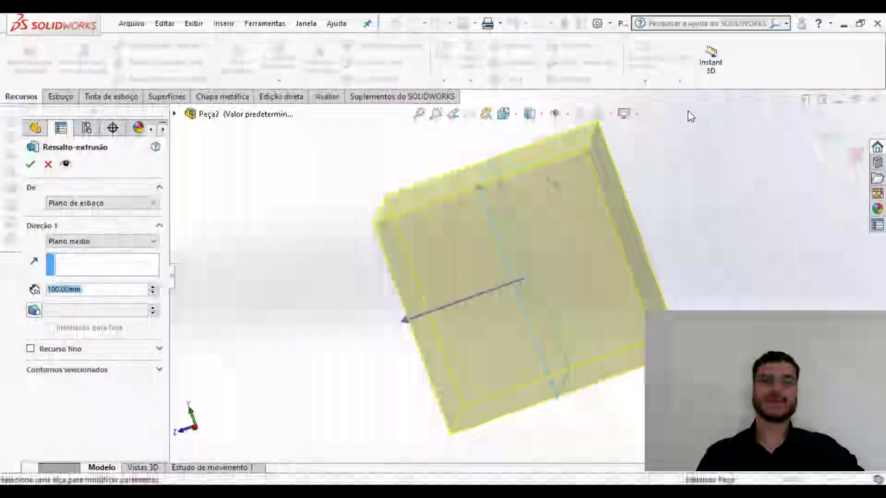
# - Examine the mid-plane extrusion preview from several angles and distances, checking how it lies on both sides of the sketch plane
pyautogui.moveTo(509, 214); pyautogui.dragTo(498, 305, button='middle')
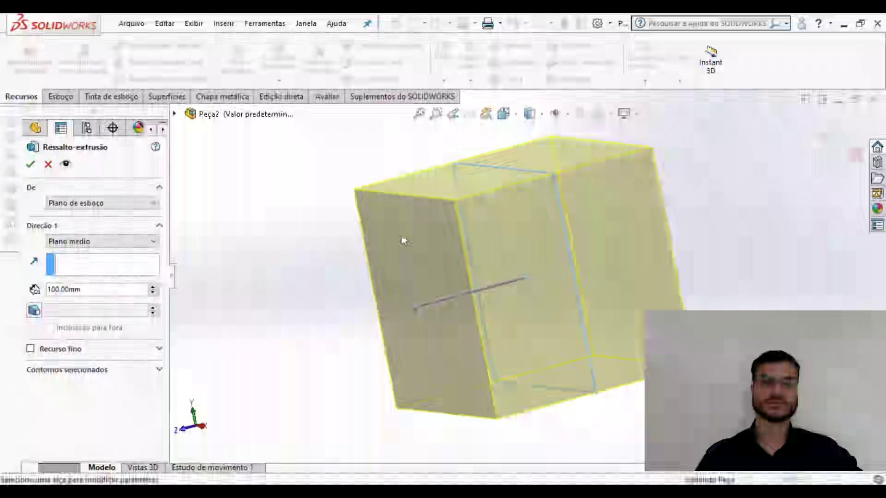
pyautogui.moveTo(424, 265); pyautogui.dragTo(492, 201, button='middle')
pyautogui.scroll(-5, 492, 201)
pyautogui.scroll(7, 492, 202)
pyautogui.scroll(-5, 492, 202)
pyautogui.scroll(4, 492, 202)
pyautogui.scroll(-6, 635, 406)
pyautogui.scroll(4, 634, 407)
pyautogui.scroll(3, 539, 397)
pyautogui.scroll(-3, 540, 397)
pyautogui.scroll(3, 540, 397)
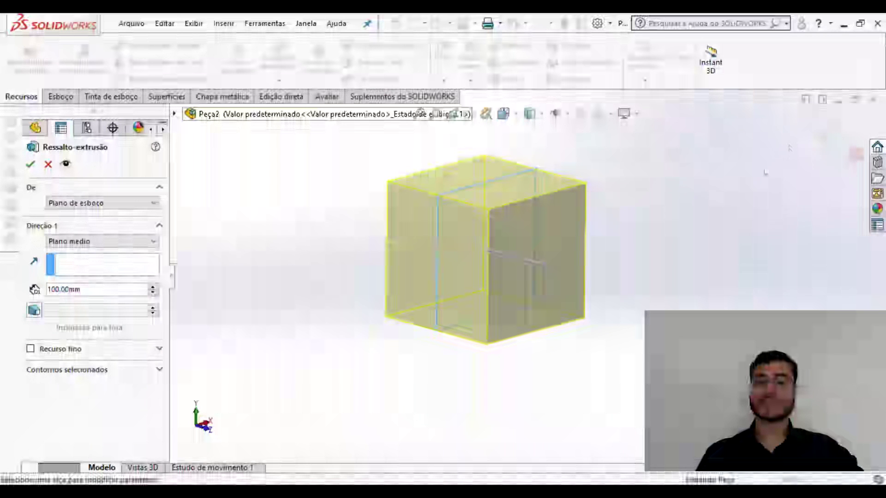
# - Accept the mid-plane extrusion to create the solid cube and view it from another side
pyautogui.click(30, 165)
pyautogui.moveTo(653, 225); pyautogui.dragTo(559, 214, button='middle')
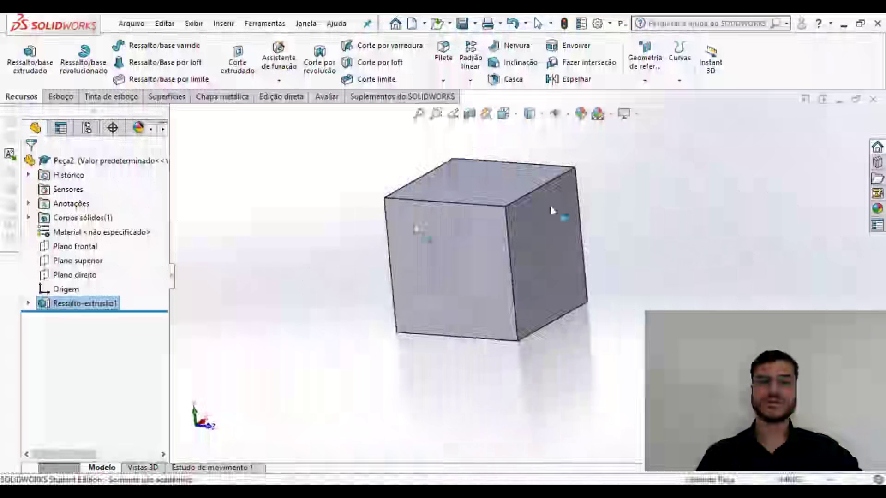
# - Apply the AISI 304 material from the Steel category of the SolidWorks materials library to the cube
pyautogui.rightClick(132, 236)
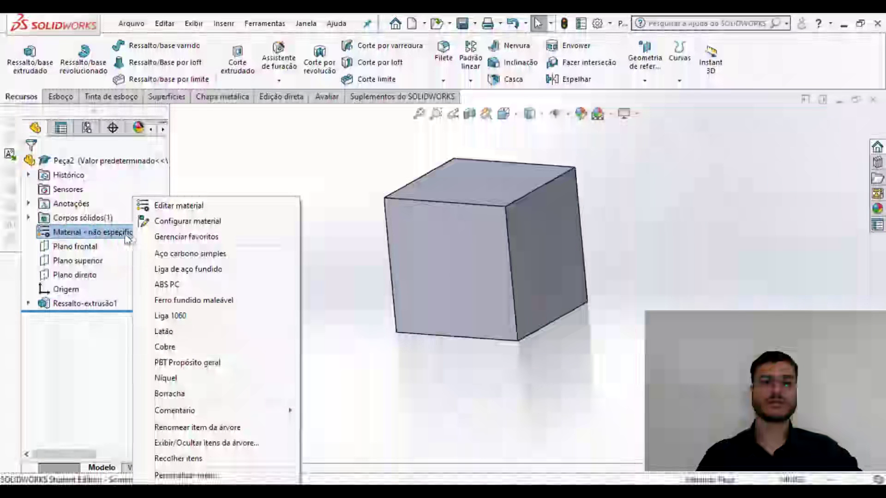
pyautogui.click(163, 206)
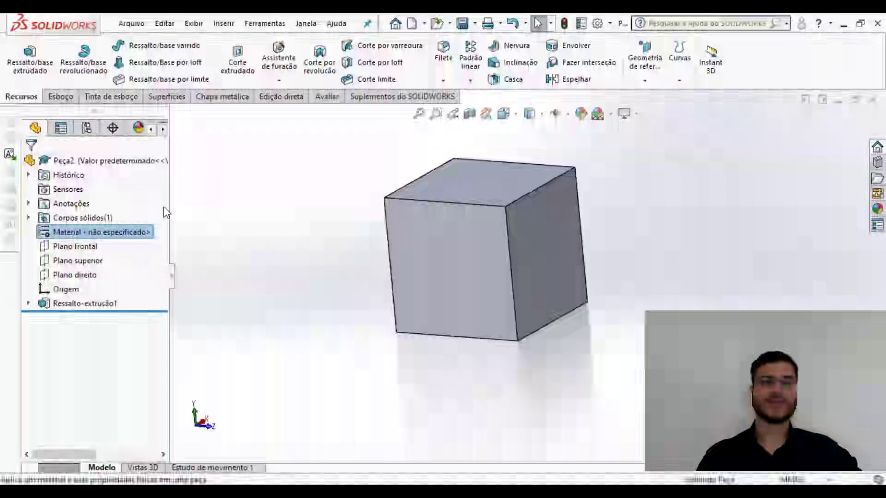
pyautogui.scroll(-1, 256, 159)
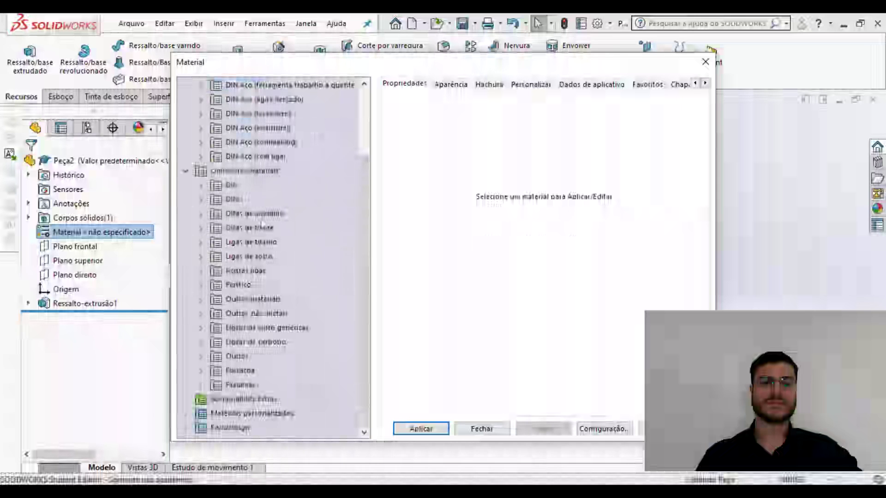
pyautogui.scroll(2, 266, 129)
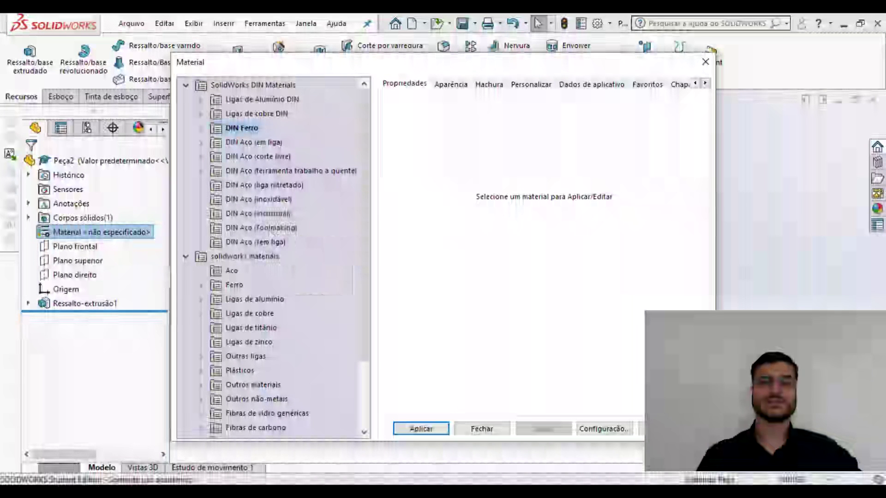
pyautogui.click(201, 272)
pyautogui.click(265, 229)
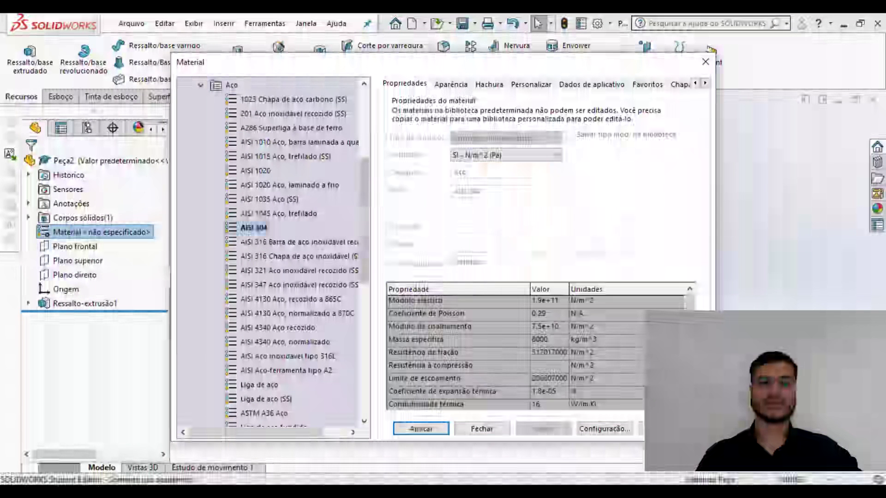
pyautogui.click(421, 428)
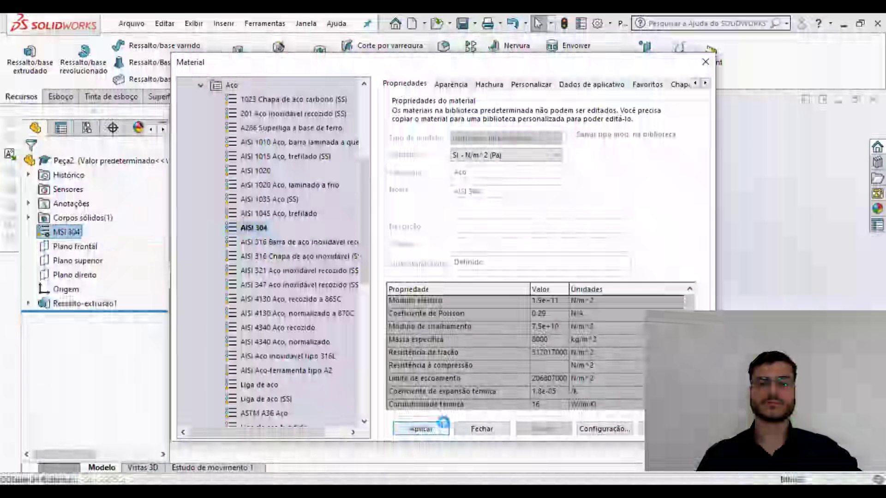
pyautogui.click(482, 429)
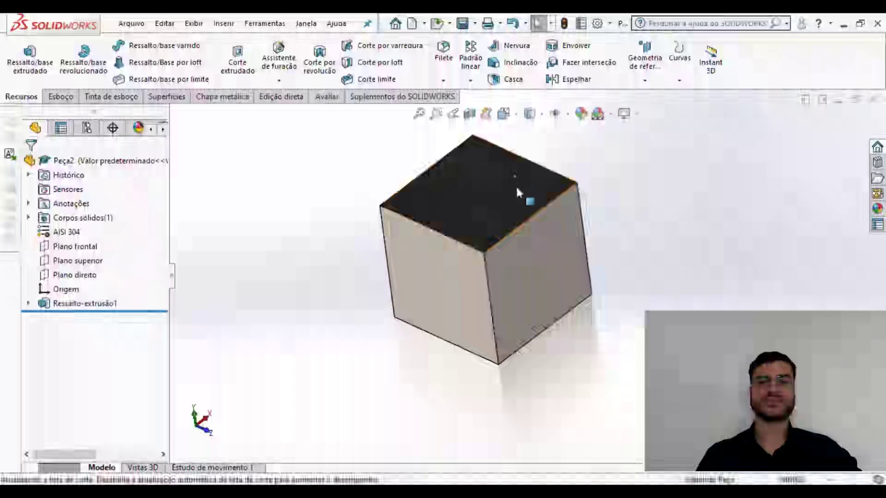
pyautogui.click(629, 113)
pyautogui.click(656, 114)
pyautogui.moveTo(513, 236); pyautogui.dragTo(657, 174, button='middle')
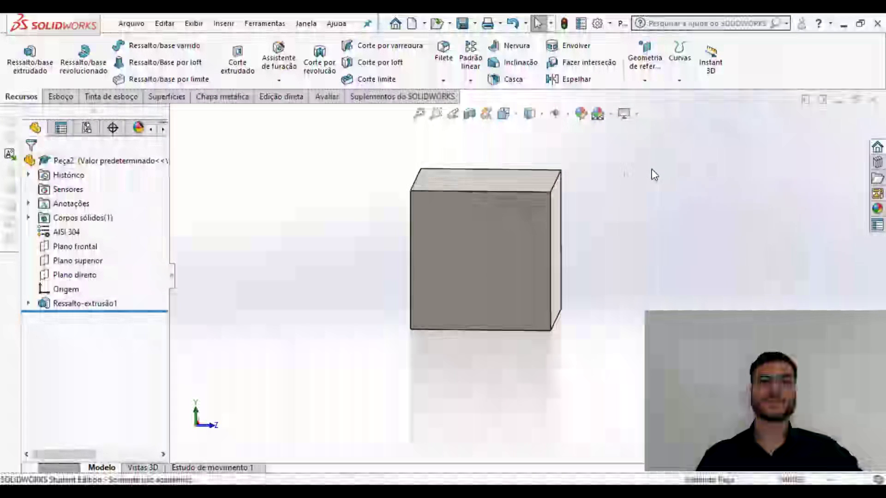
pyautogui.moveTo(540, 229); pyautogui.dragTo(414, 221, button='middle')
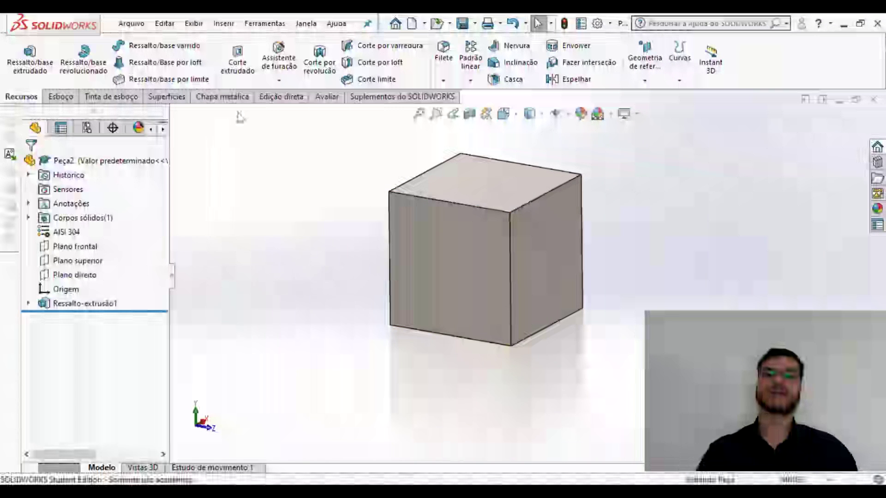
# - Measure the length of one edge of the cube's top face, then clear the edge selection
pyautogui.click(316, 97)
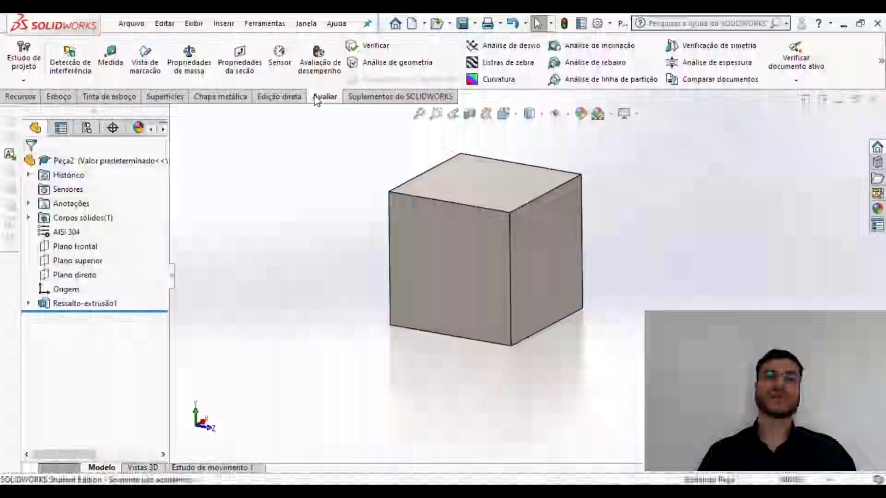
pyautogui.click(120, 67)
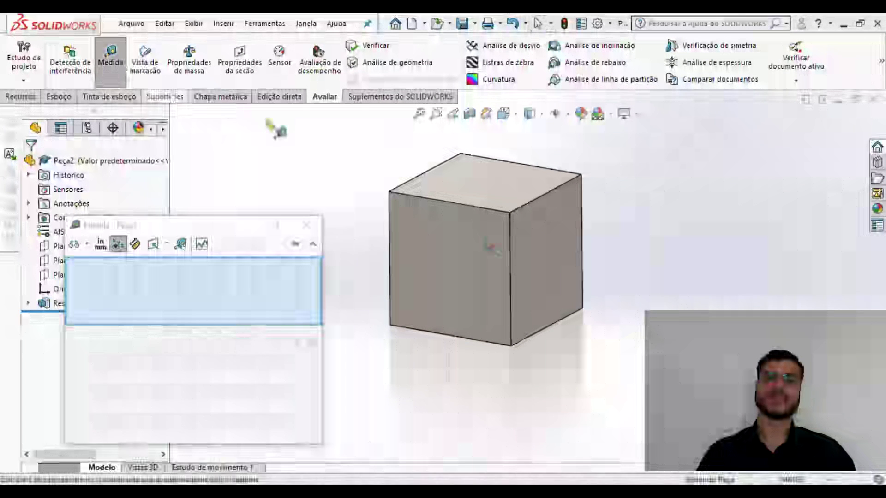
pyautogui.click(424, 203)
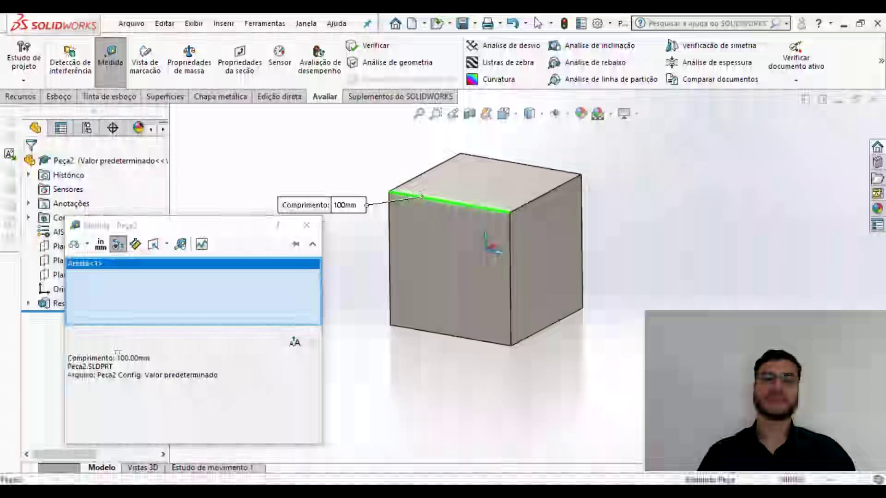
pyautogui.moveTo(443, 203); pyautogui.dragTo(466, 201, button='middle')
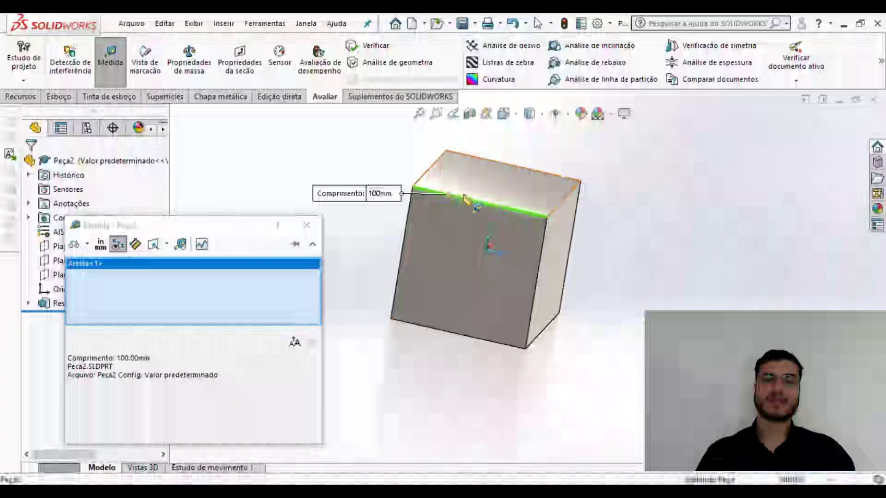
pyautogui.click(464, 201)
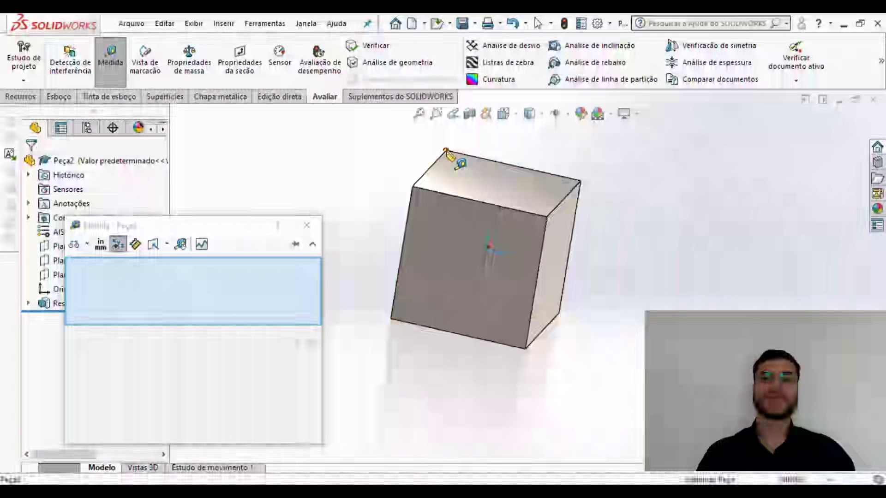
# - Measure the distance between two opposite vertices across the cube's space diagonal, including its axis deltas, and clear the selection
pyautogui.click(446, 150)
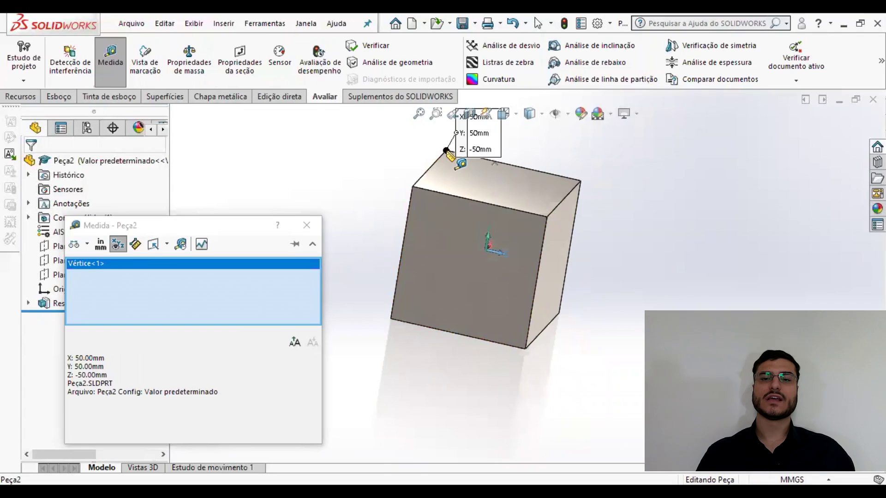
pyautogui.click(525, 349)
pyautogui.doubleClick(118, 358)
pyautogui.click(113, 367)
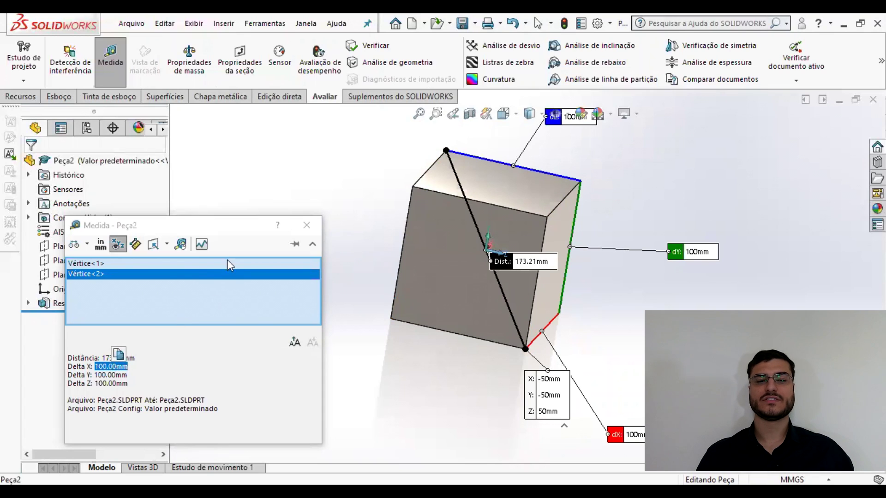
pyautogui.hotkey('ctrl', 'a')
pyautogui.rightClick(171, 288)
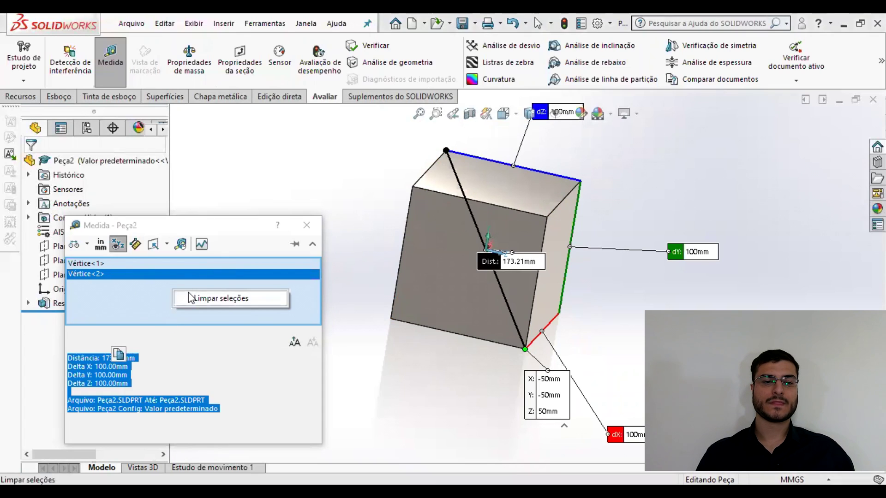
pyautogui.click(205, 299)
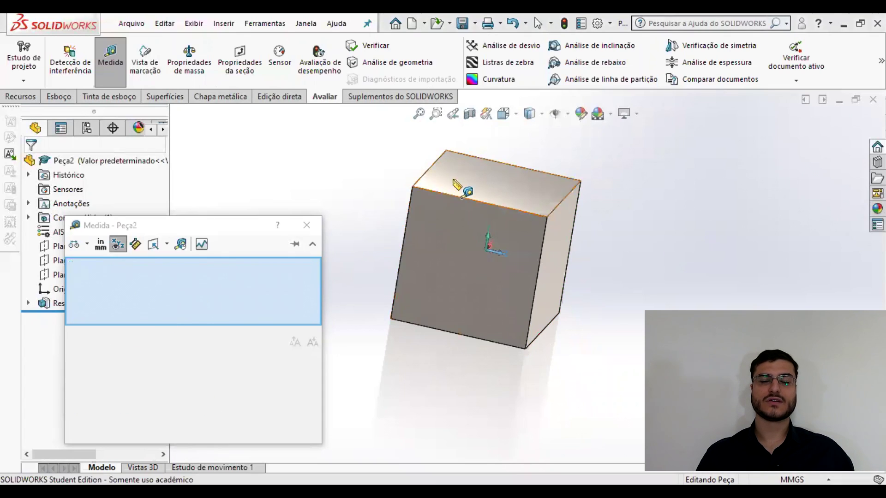
# - Measure the diagonal of the cube's top face between two opposite vertices and clear the selection
pyautogui.moveTo(464, 188); pyautogui.dragTo(441, 183, button='middle')
pyautogui.click(429, 171)
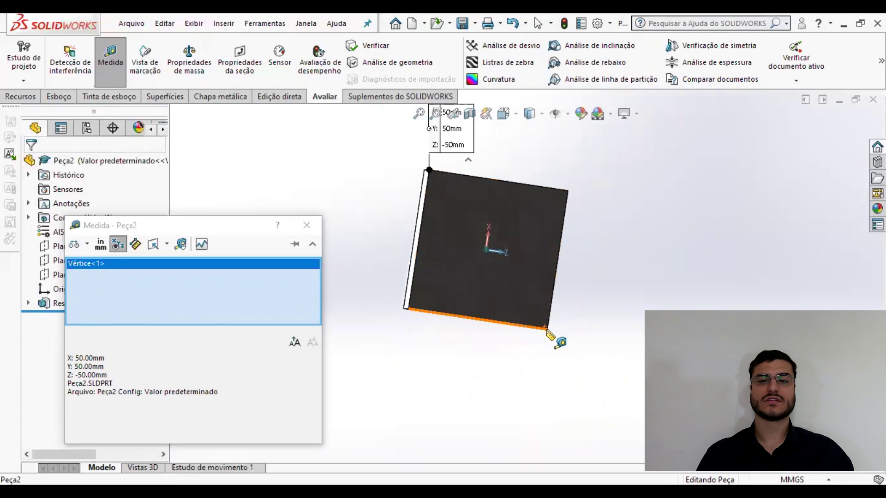
pyautogui.click(547, 330)
pyautogui.moveTo(102, 358); pyautogui.dragTo(130, 362)
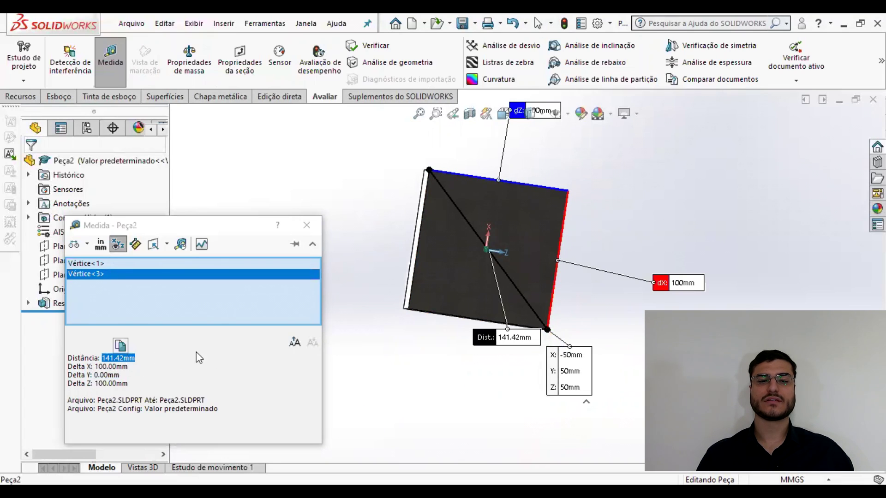
pyautogui.click(220, 347)
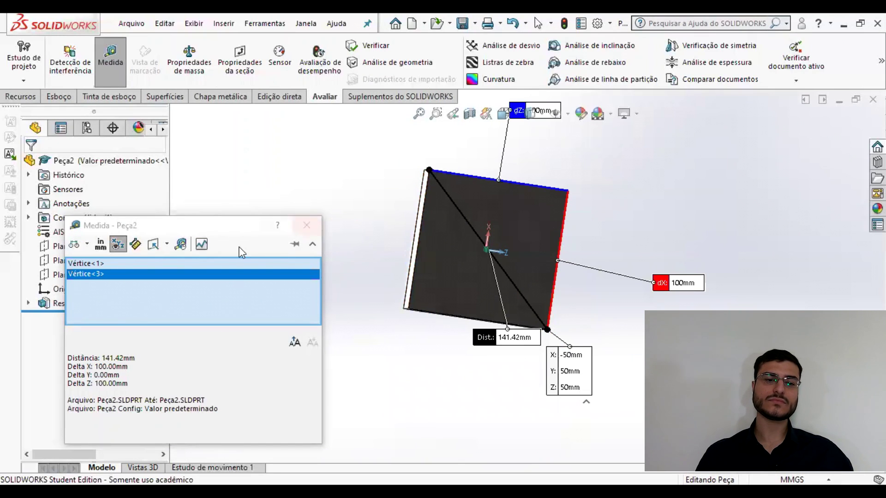
pyautogui.moveTo(456, 240); pyautogui.dragTo(439, 205, button='middle')
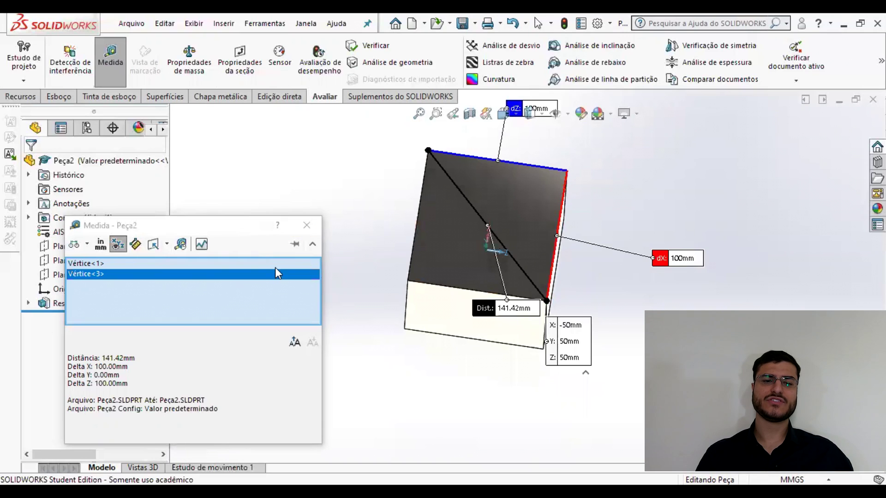
pyautogui.rightClick(276, 274)
pyautogui.click(307, 279)
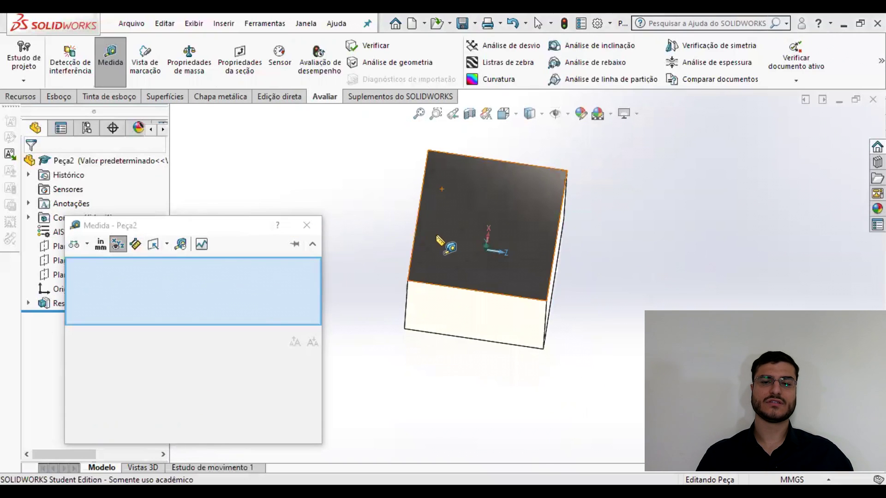
# - Measure the area and perimeter of one of the cube's side faces, then end the measurement
pyautogui.moveTo(436, 235); pyautogui.dragTo(440, 183, button='middle')
pyautogui.moveTo(469, 276); pyautogui.dragTo(468, 262, button='middle')
pyautogui.scroll(-1, 468, 262)
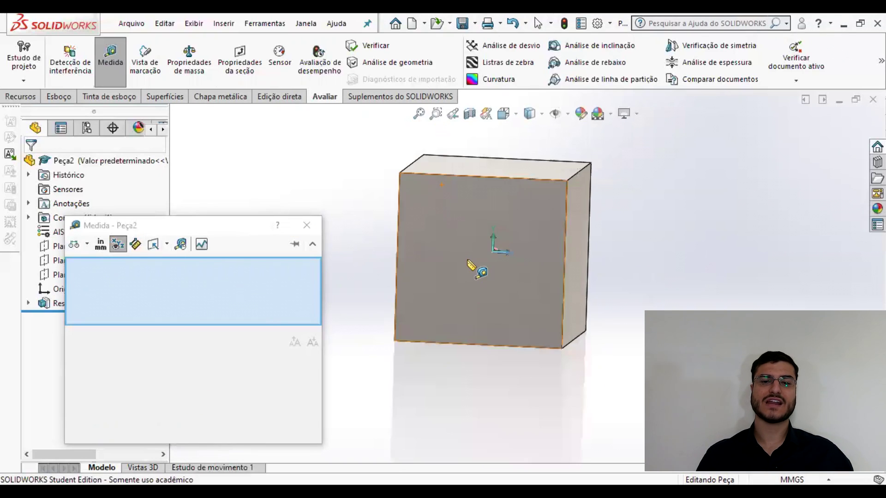
pyautogui.click(467, 261)
pyautogui.moveTo(137, 358); pyautogui.dragTo(87, 358)
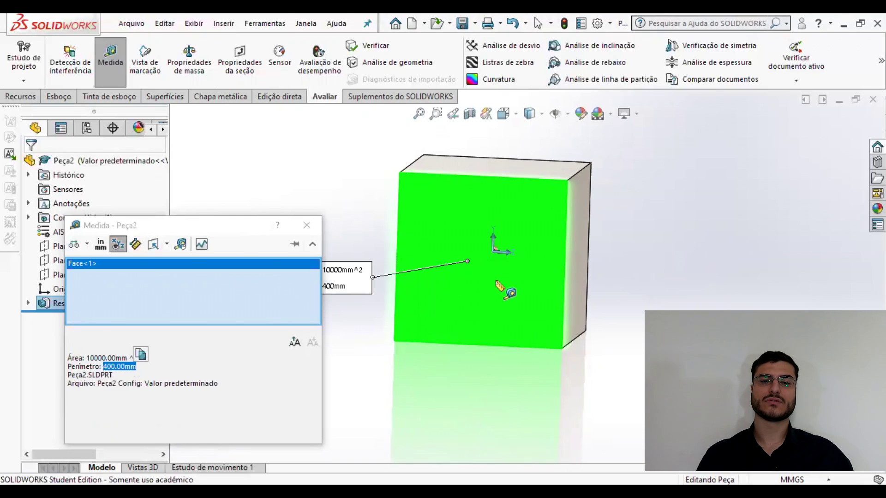
pyautogui.click(358, 214)
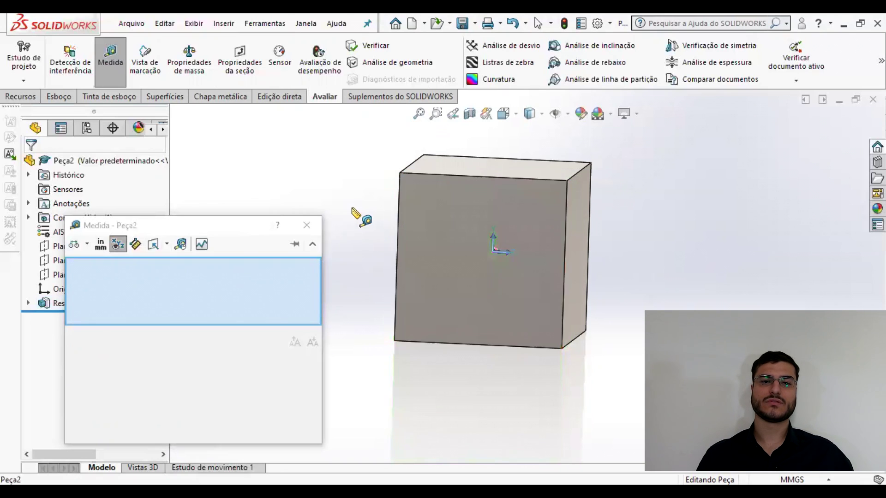
pyautogui.click(307, 226)
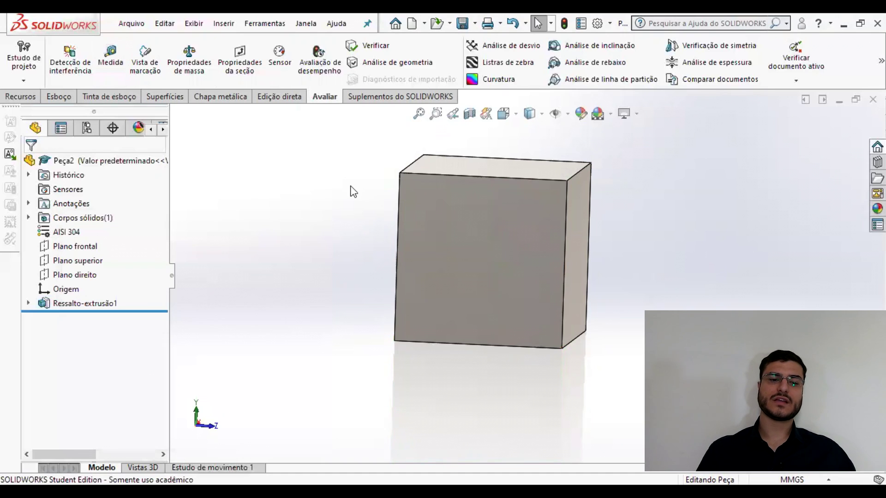
# - Evaluate the cube's mass properties and examine its mass and volume
pyautogui.click(200, 71)
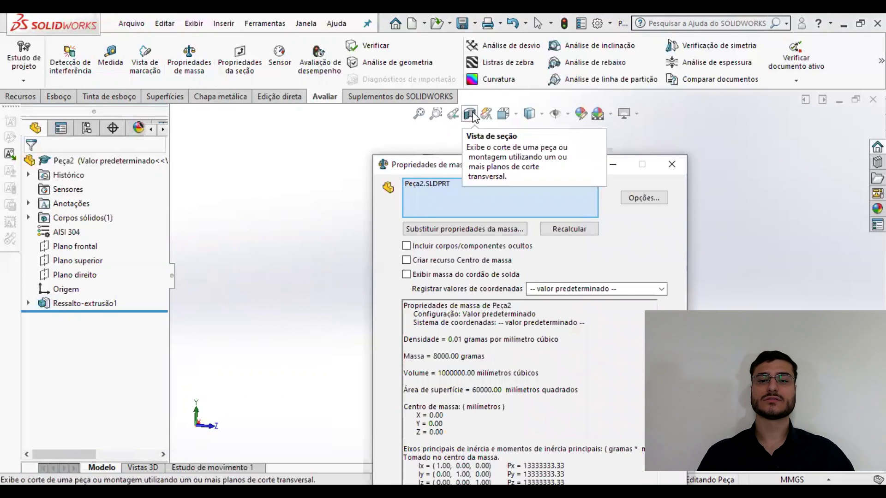
pyautogui.moveTo(481, 165); pyautogui.dragTo(467, 103)
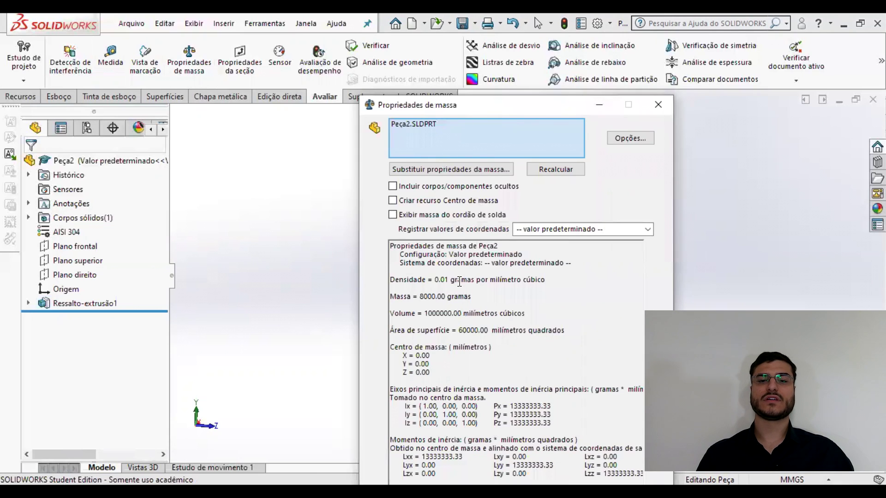
pyautogui.moveTo(419, 297); pyautogui.dragTo(445, 299)
pyautogui.click(537, 304)
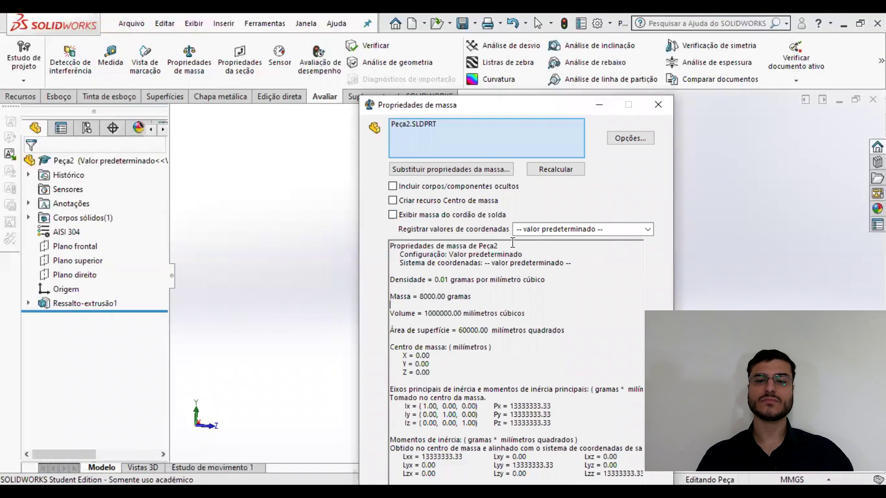
pyautogui.moveTo(425, 314); pyautogui.dragTo(459, 314)
pyautogui.click(508, 296)
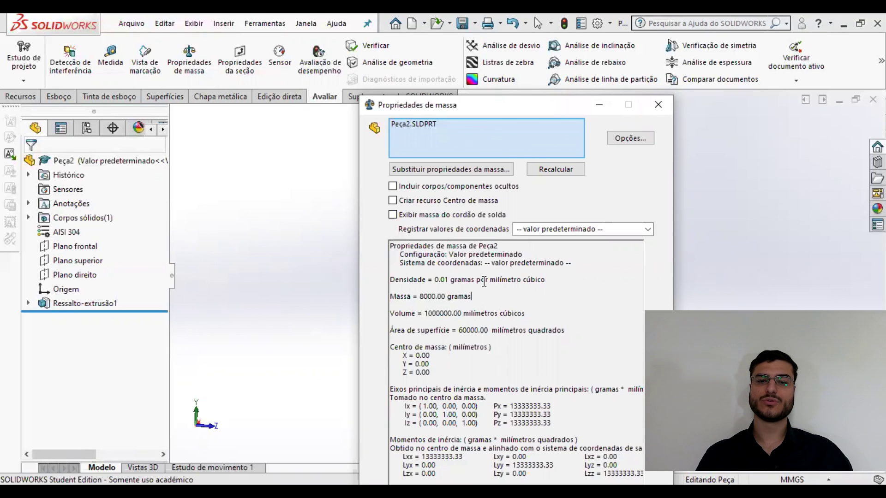
pyautogui.moveTo(562, 111); pyautogui.dragTo(559, 73)
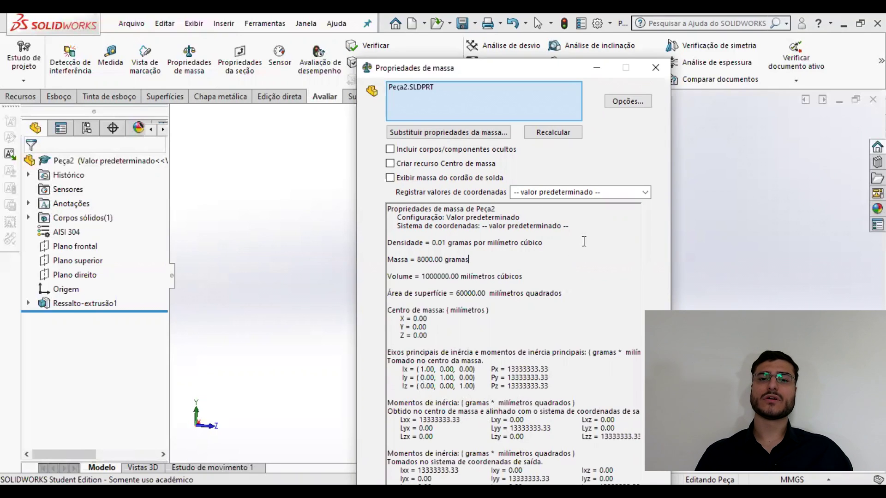
# - Look through the mass property override options without applying an override, and close the mass properties evaluation
pyautogui.click(457, 133)
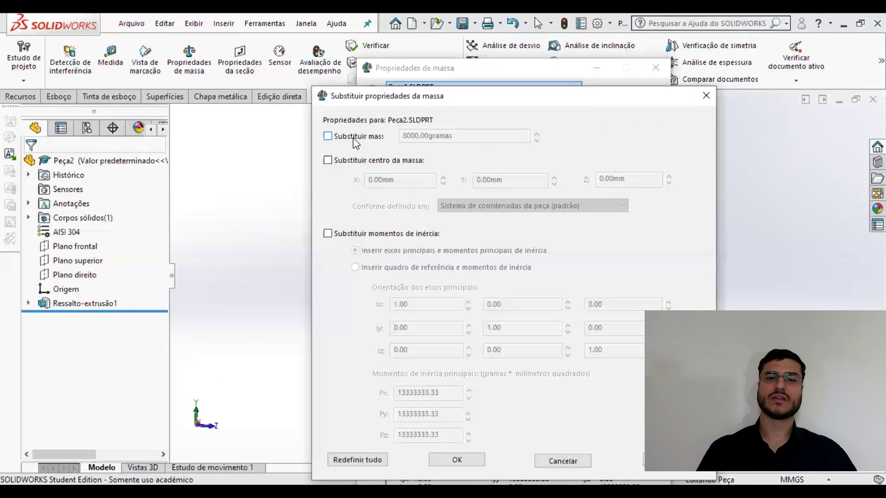
pyautogui.click(353, 138)
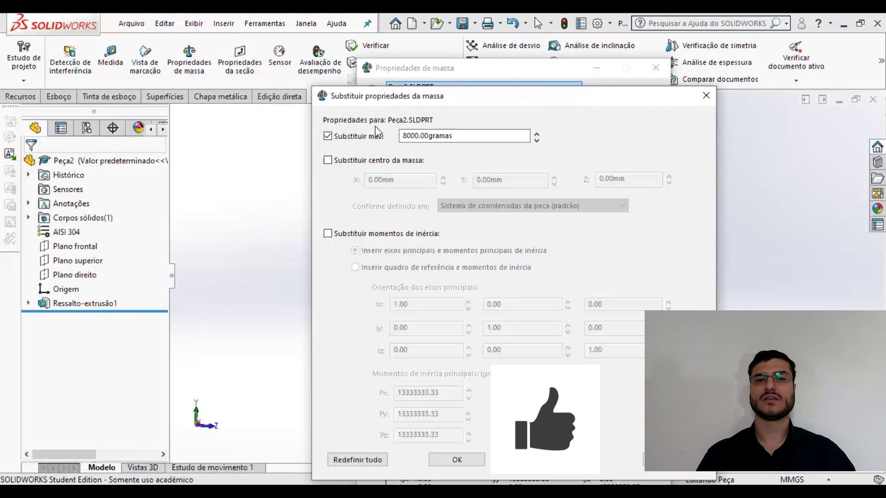
pyautogui.click(328, 136)
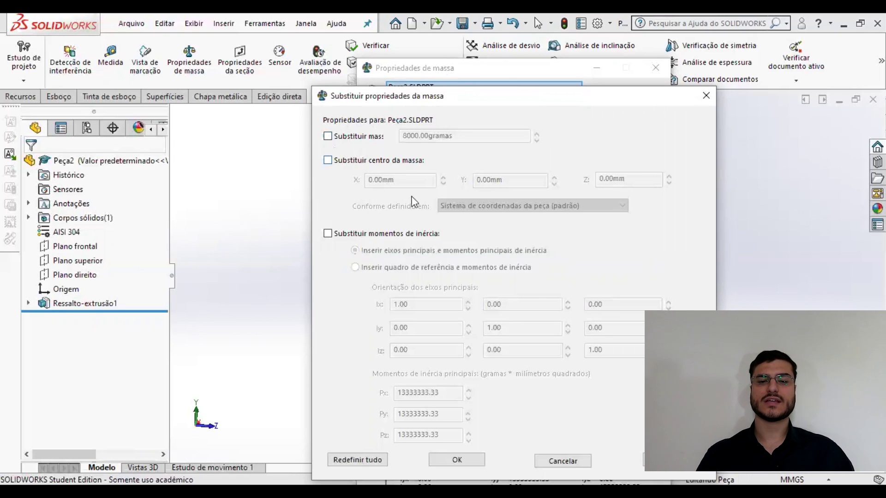
pyautogui.click(706, 96)
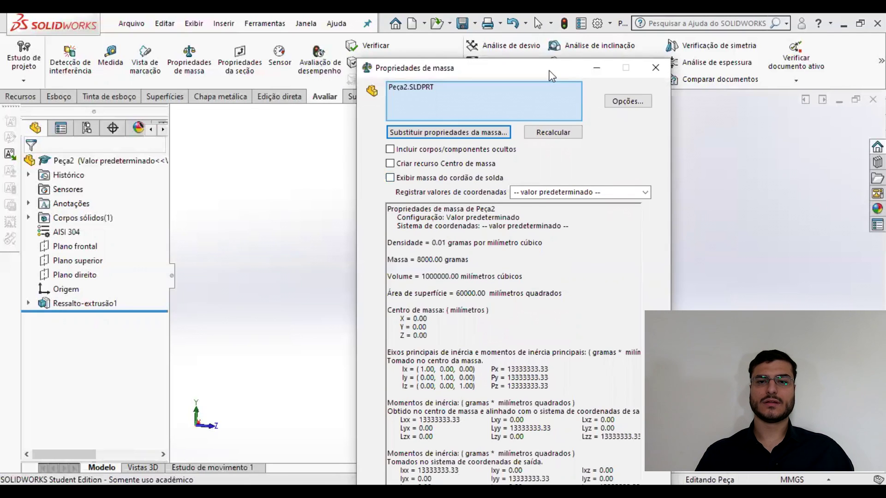
pyautogui.moveTo(533, 77); pyautogui.dragTo(499, 125)
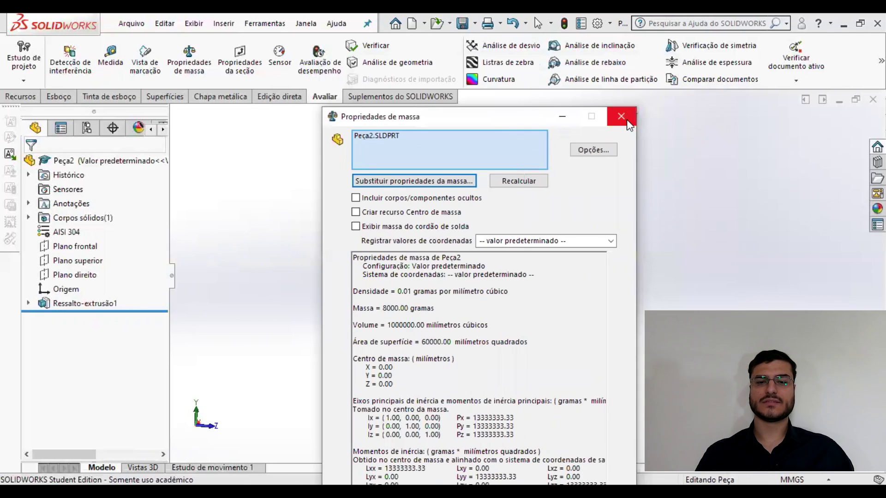
pyautogui.click(627, 120)
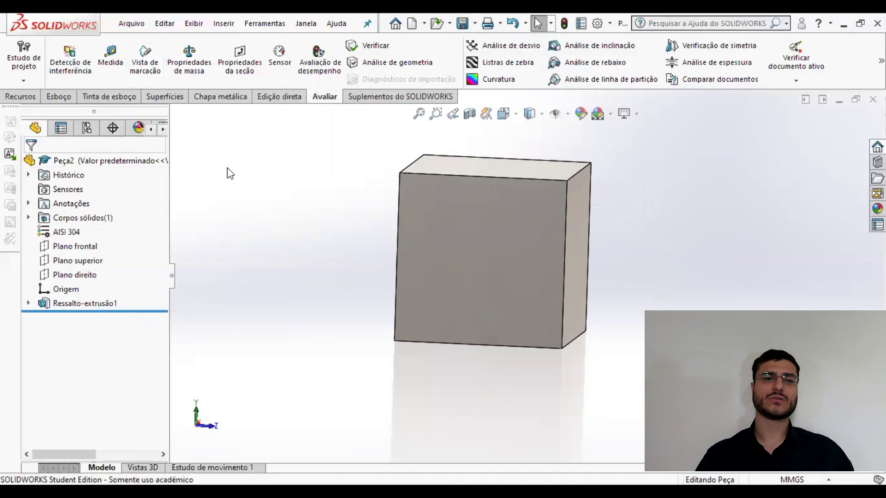
# - Start a new sketch with the Circle tool on the cube's side face parallel to the right plane
pyautogui.moveTo(340, 150); pyautogui.dragTo(491, 198, button='middle')
pyautogui.moveTo(573, 206); pyautogui.dragTo(438, 138, button='middle')
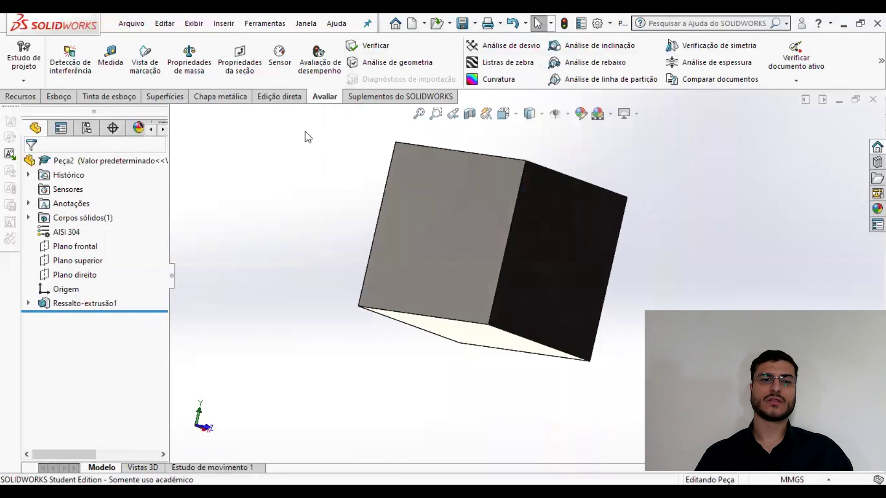
pyautogui.click(59, 97)
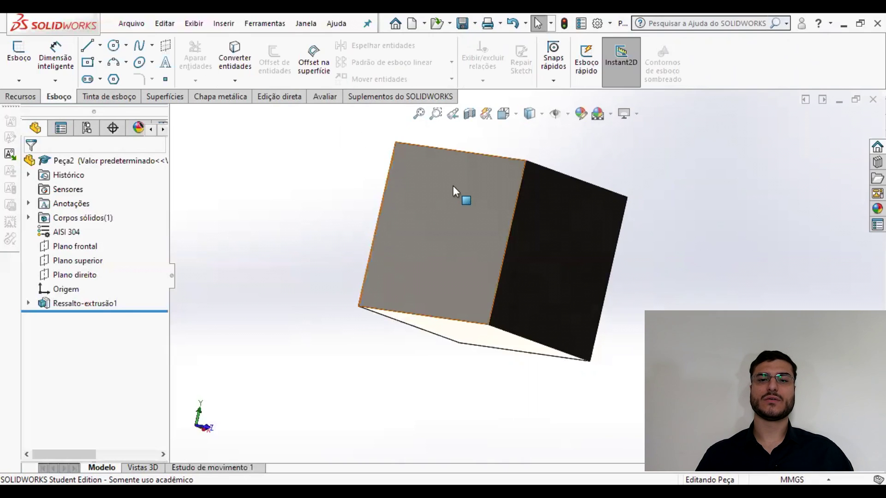
pyautogui.click(443, 230)
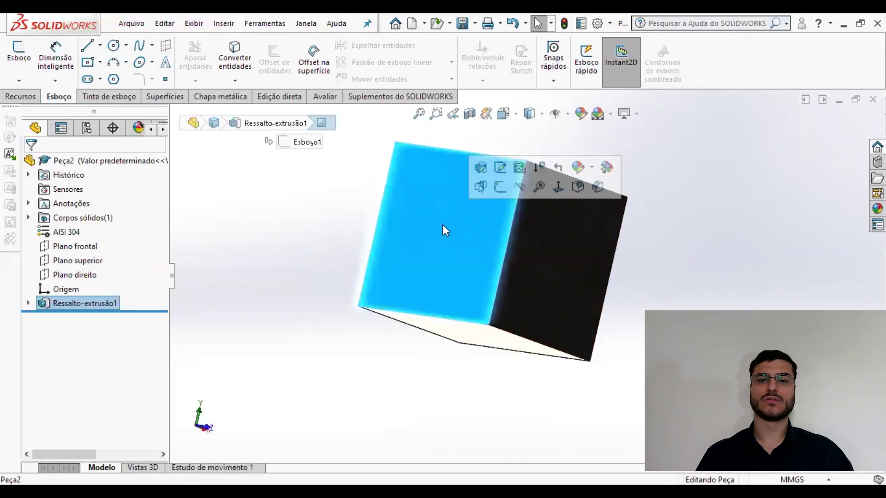
pyautogui.hotkey('ctrl', '8')
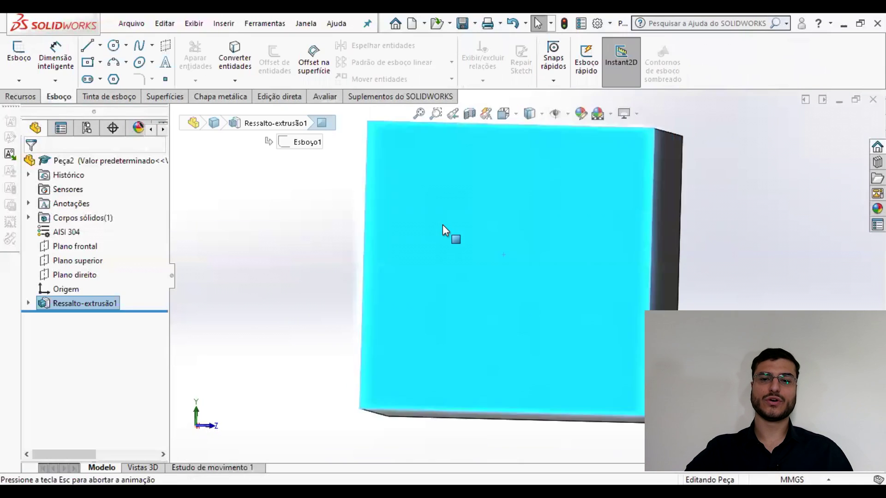
pyautogui.click(305, 189)
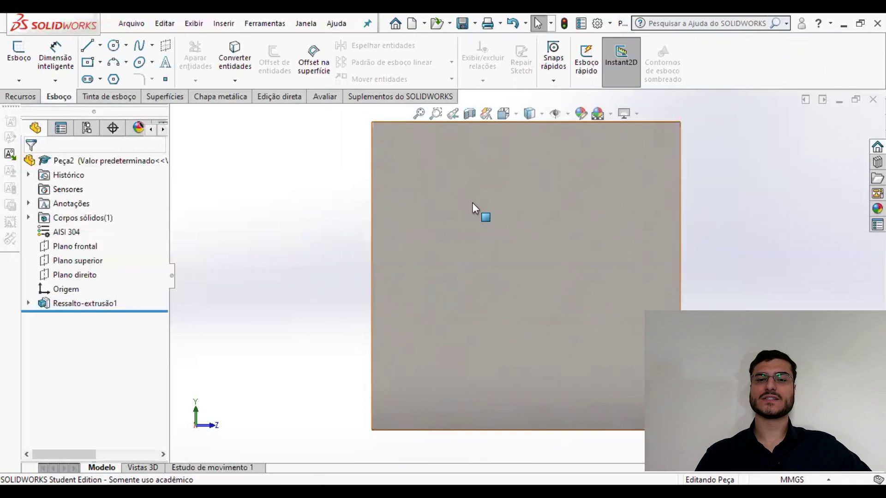
pyautogui.click(535, 229)
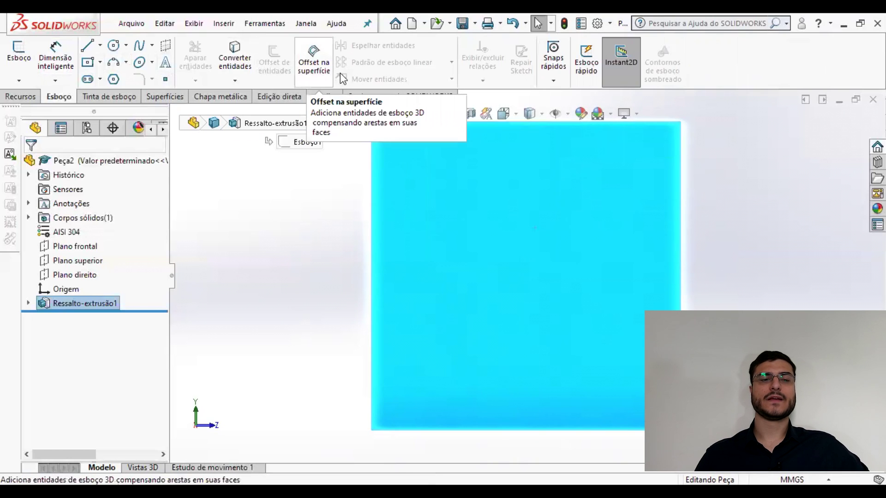
pyautogui.click(114, 48)
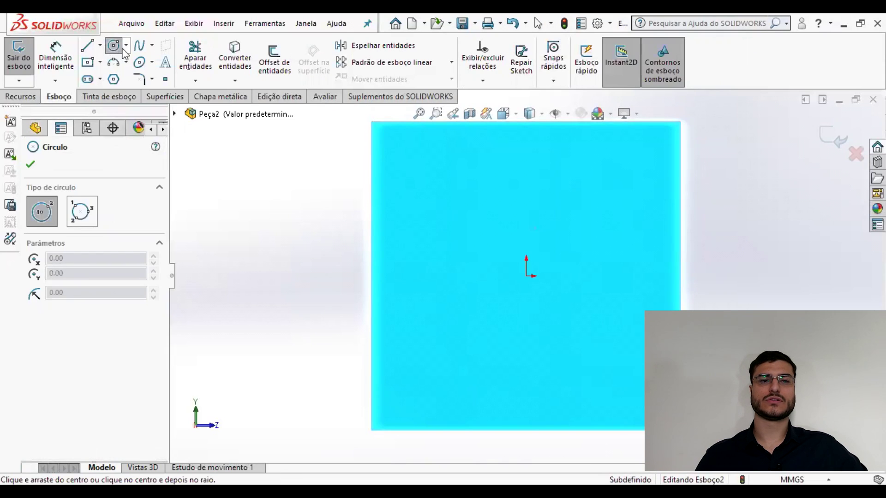
# - Draw a centre-point circle about 32 mm in diameter on the origin and another about 15.6 mm in diameter near the face's upper-left corner
pyautogui.click(126, 47)
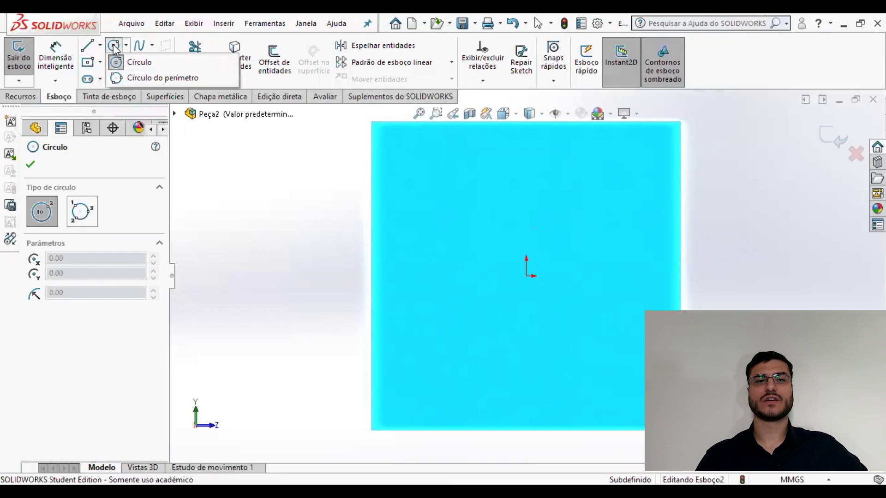
pyautogui.click(115, 52)
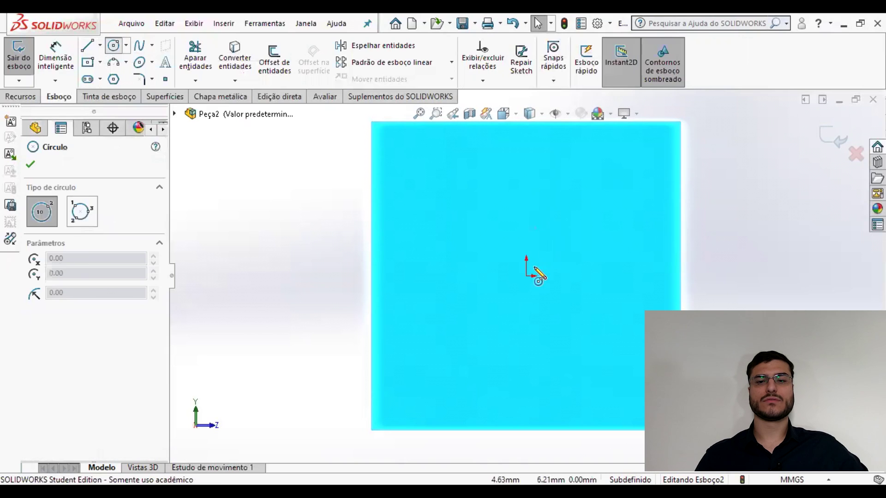
pyautogui.click(526, 275)
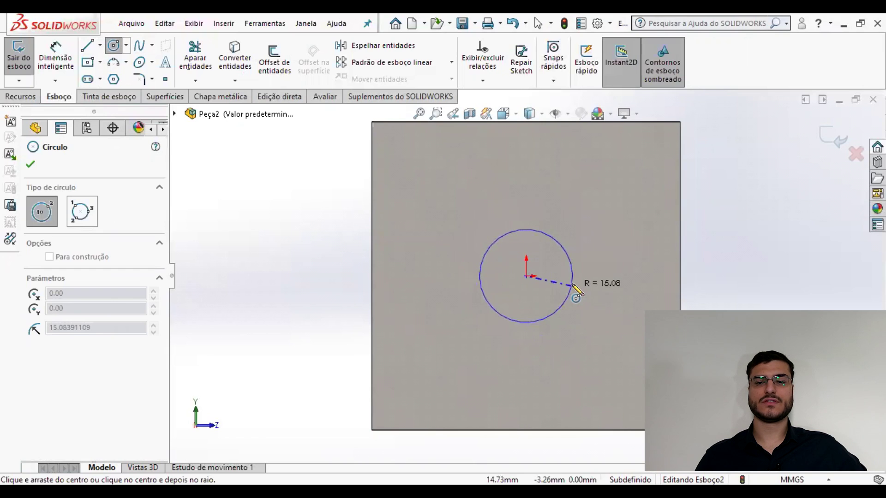
pyautogui.click(577, 287)
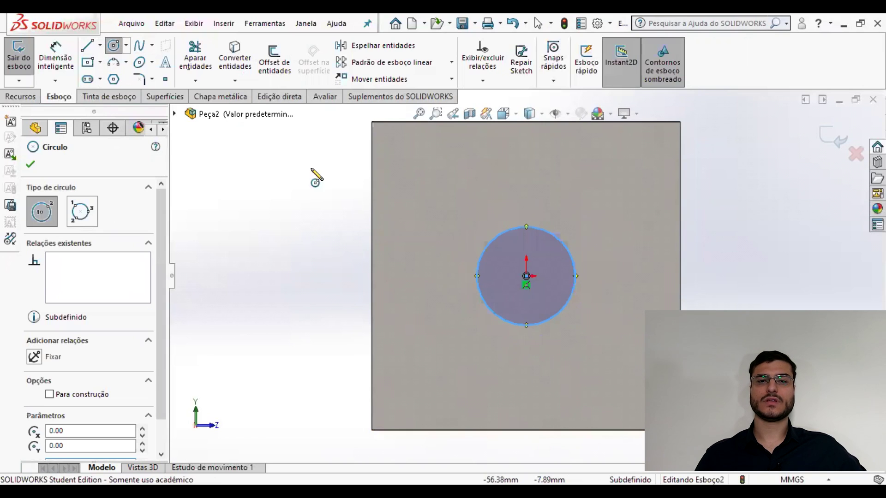
pyautogui.click(414, 161)
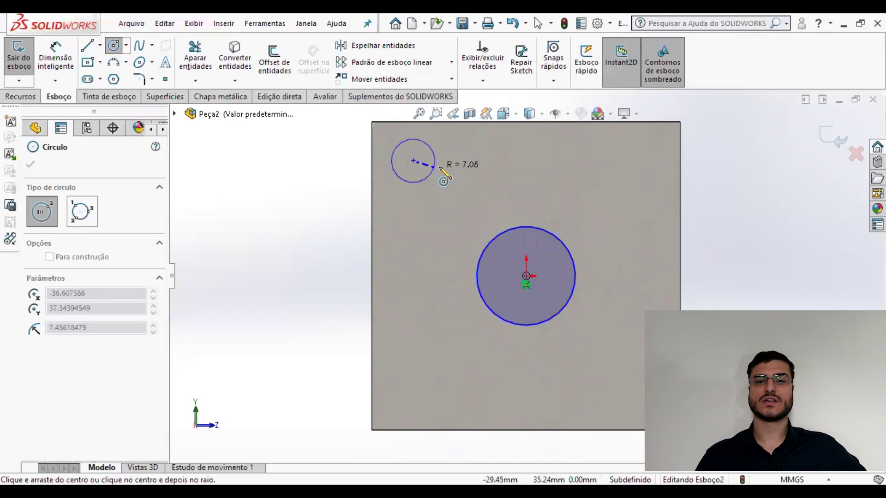
pyautogui.click(435, 165)
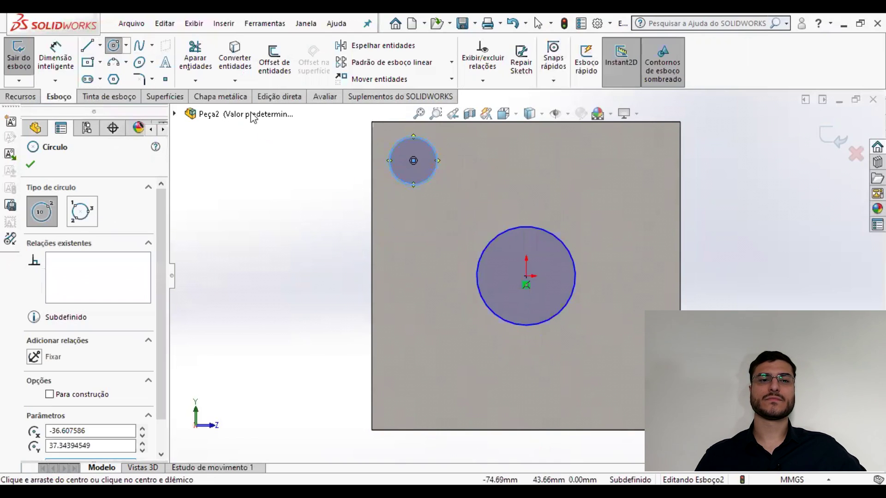
# - Dimension the small circle's centre 20 mm from the face's left edge
pyautogui.click(56, 60)
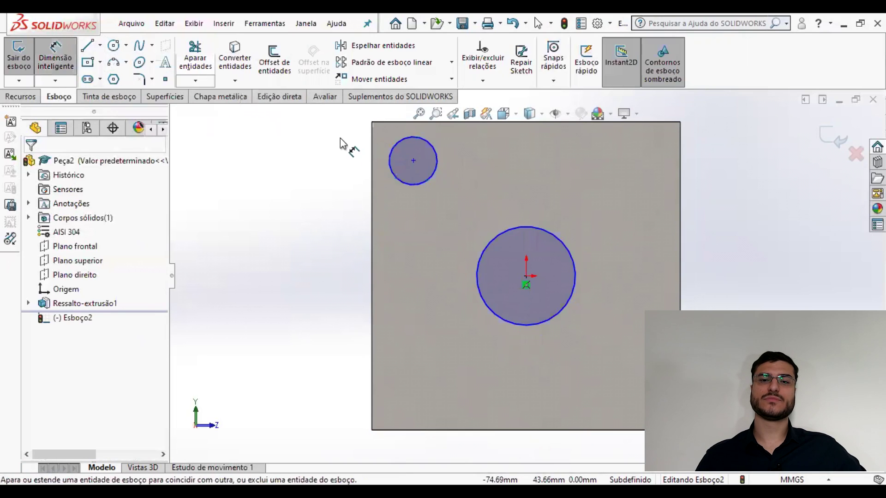
pyautogui.click(413, 160)
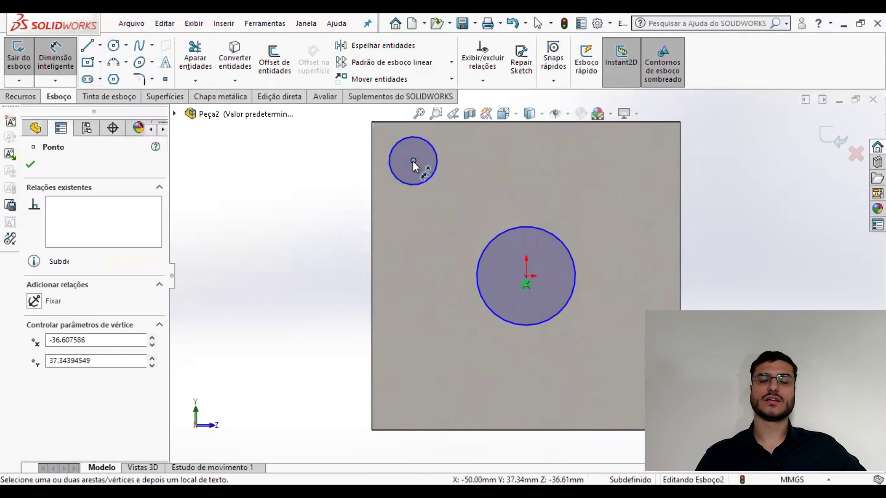
pyautogui.click(371, 161)
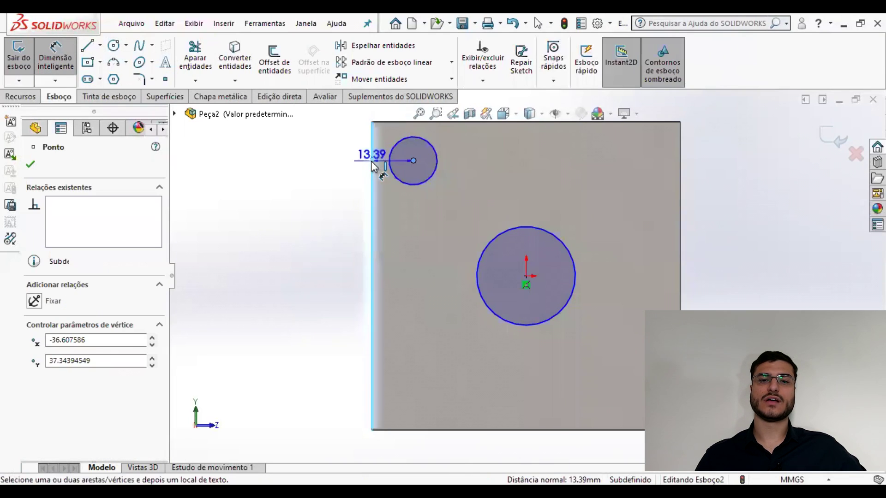
pyautogui.click(394, 198)
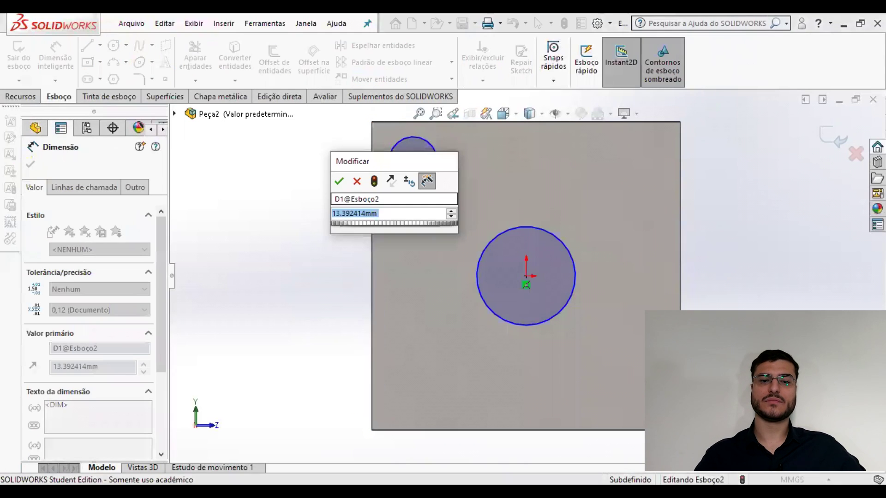
pyautogui.write('20')
pyautogui.press('Return')
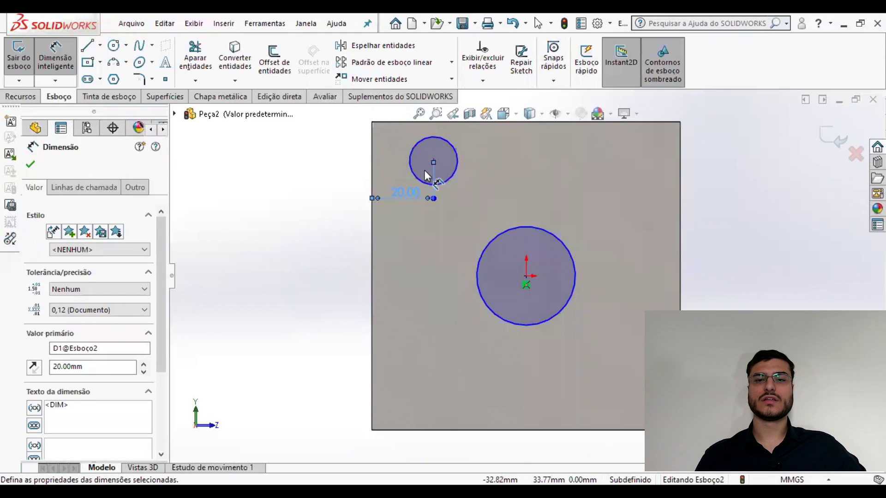
# - Dimension the small circle's centre 20 mm from the face's top edge
pyautogui.click(433, 161)
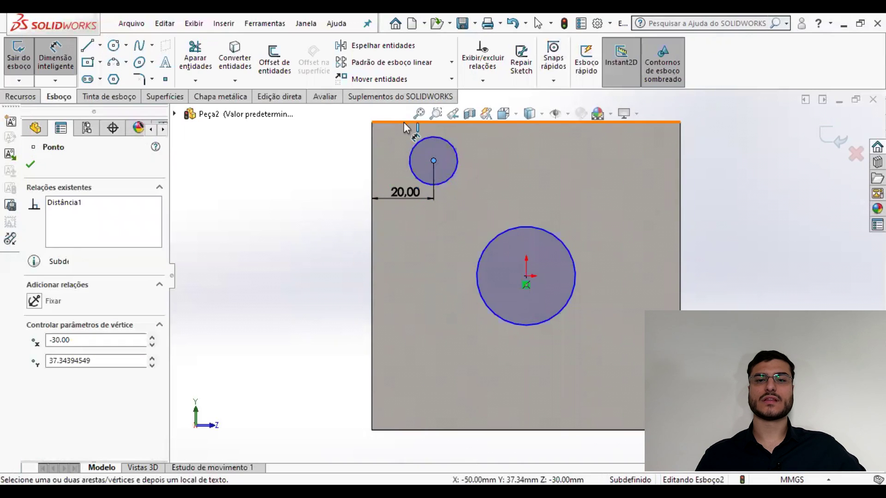
pyautogui.click(405, 122)
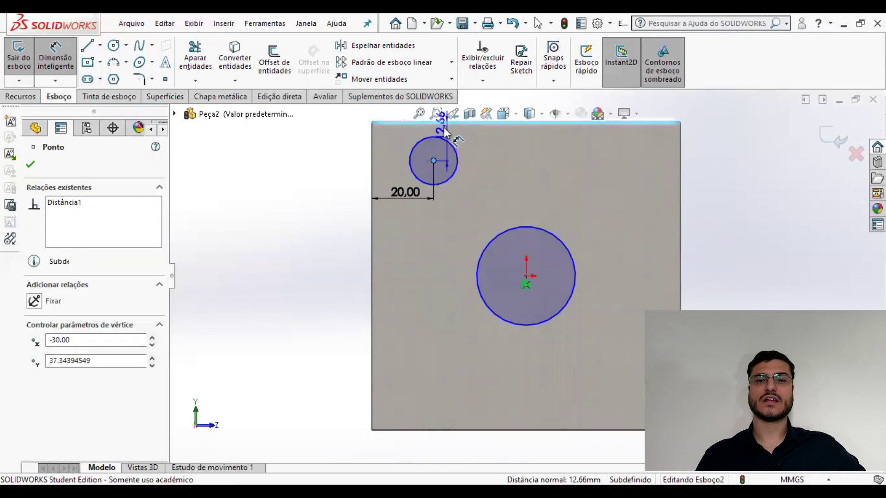
pyautogui.click(480, 133)
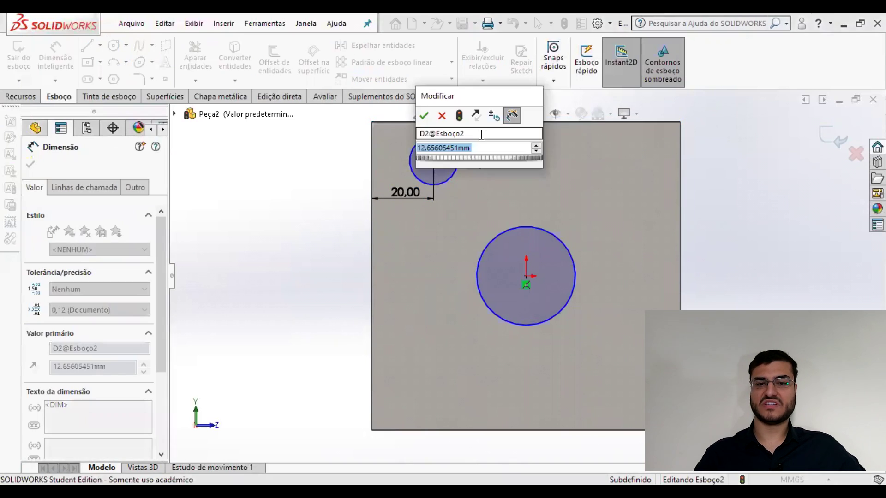
pyautogui.write('20')
pyautogui.press('Return')
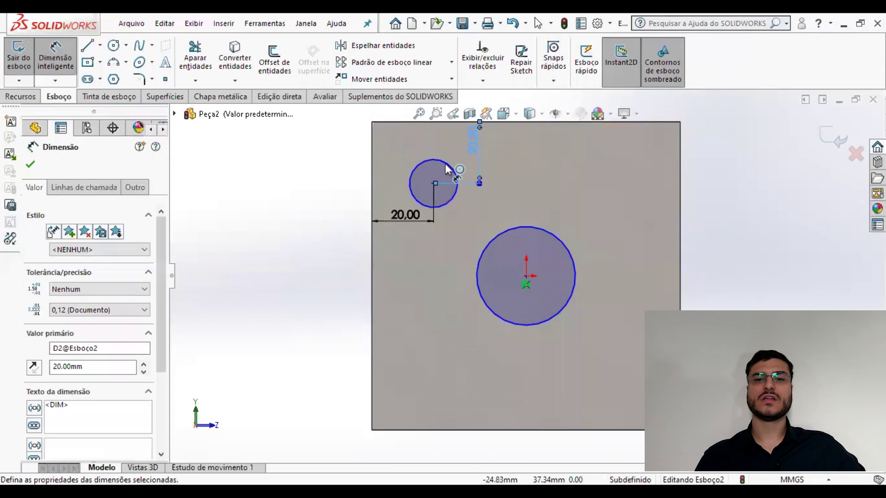
# - Dimension the small corner circle with a diameter of 15 mm
pyautogui.click(412, 167)
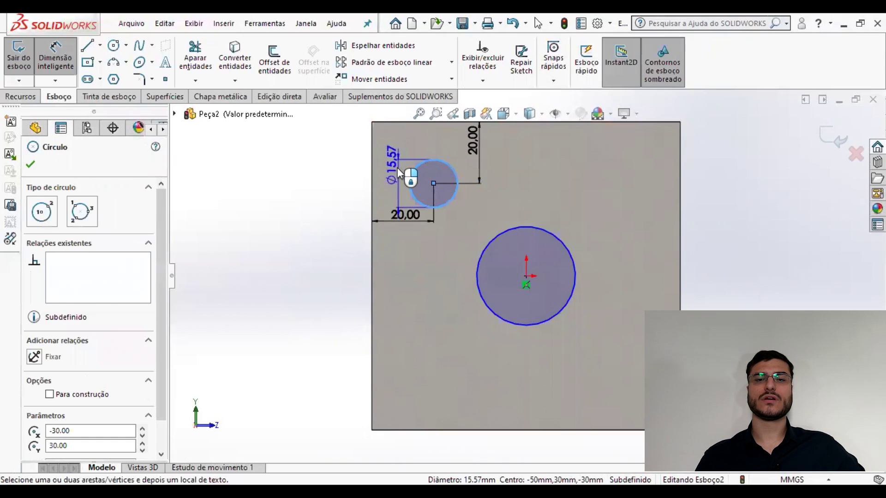
pyautogui.click(397, 169)
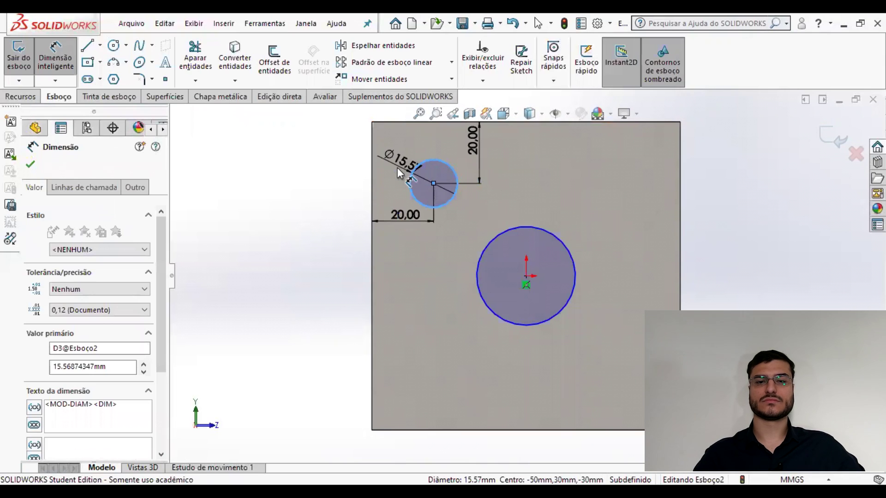
pyautogui.write('15')
pyautogui.press('Return')
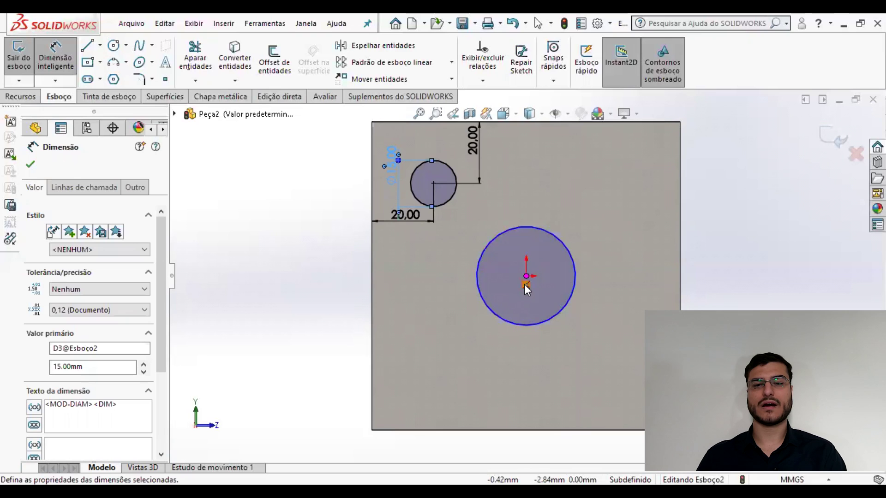
# - Dimension the central circle with a diameter of 30 mm and exit the sketch
pyautogui.click(562, 248)
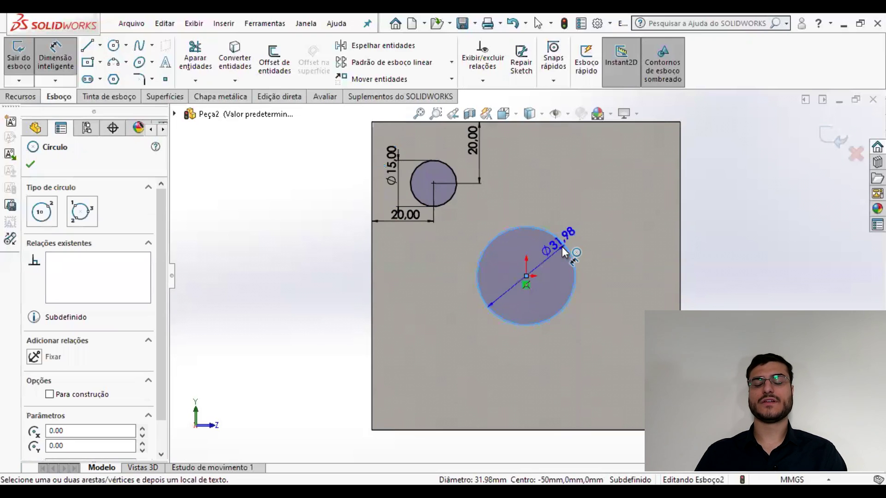
pyautogui.click(610, 257)
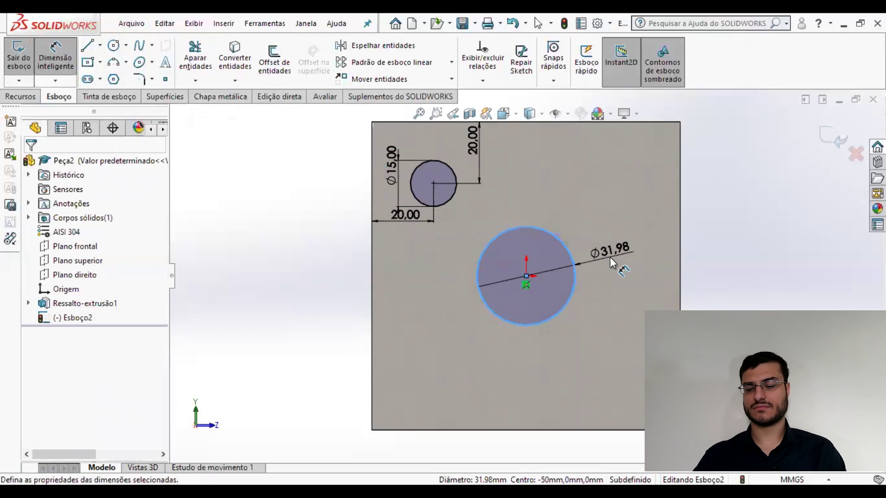
pyautogui.write('30')
pyautogui.press('Return')
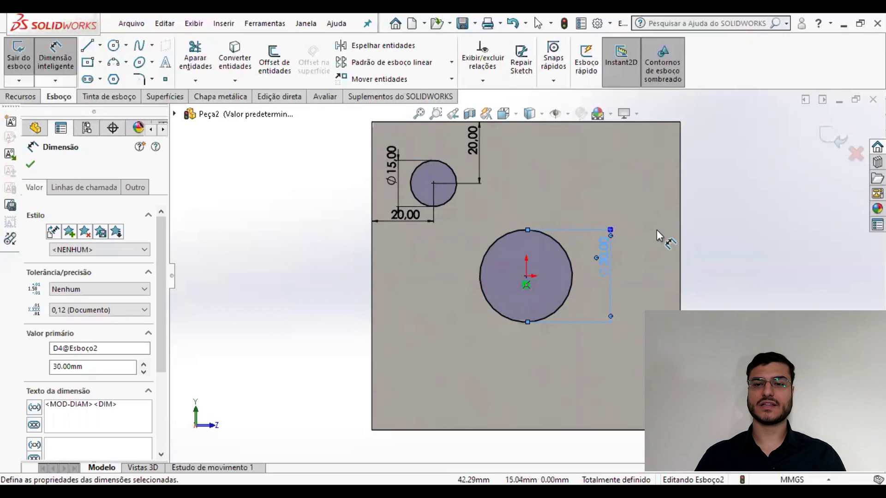
pyautogui.click(830, 132)
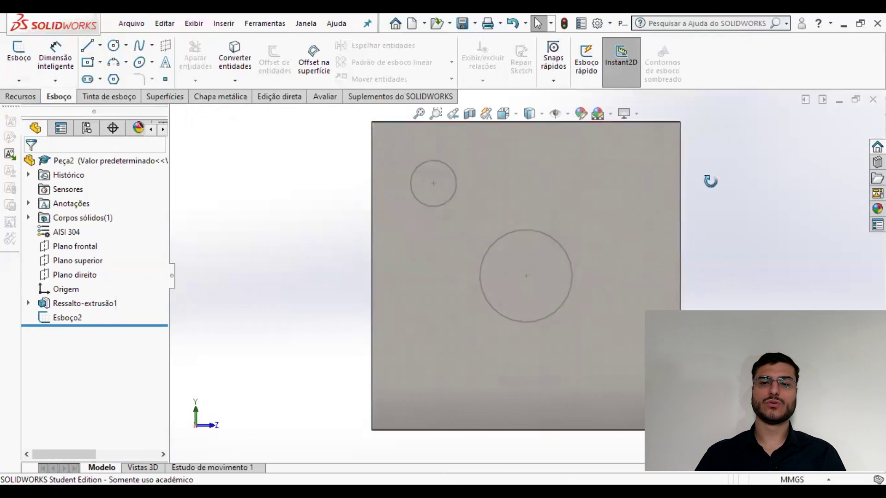
# - Extrude-cut both circles of the side-face sketch completely through the cube using the Passante end condition
pyautogui.moveTo(712, 182); pyautogui.dragTo(471, 291, button='middle')
pyautogui.moveTo(392, 259); pyautogui.dragTo(422, 222, button='middle')
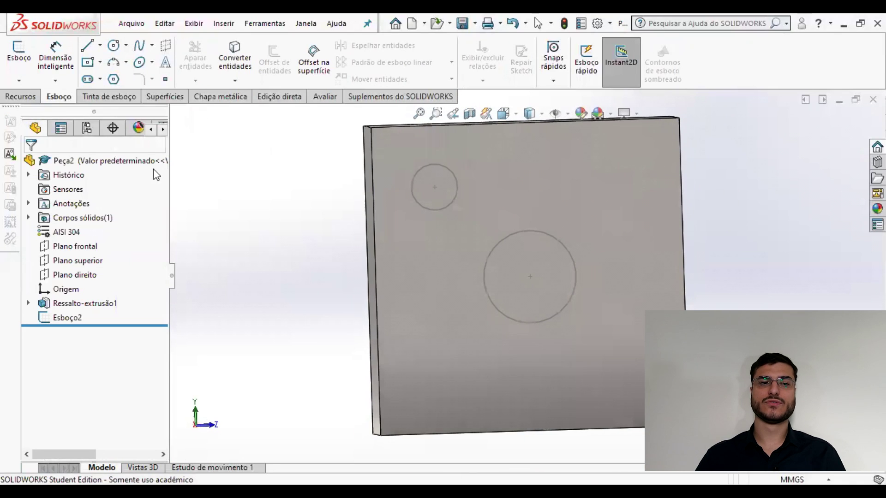
pyautogui.click(21, 97)
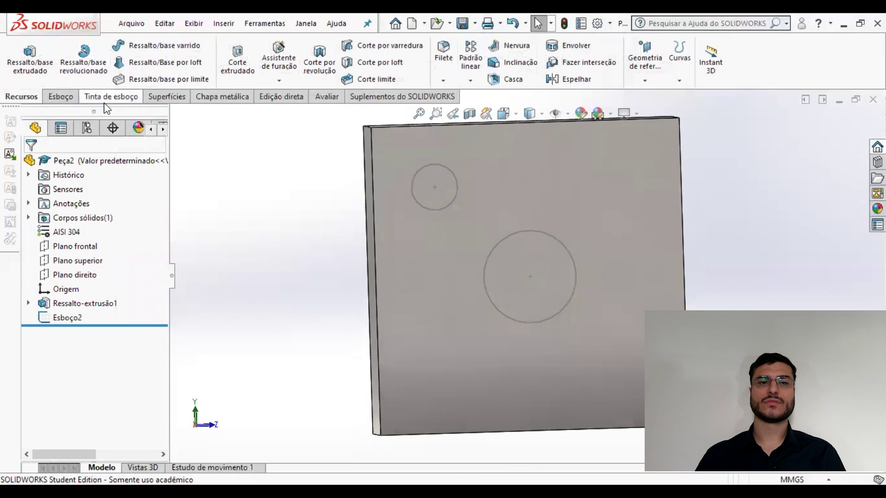
pyautogui.click(235, 73)
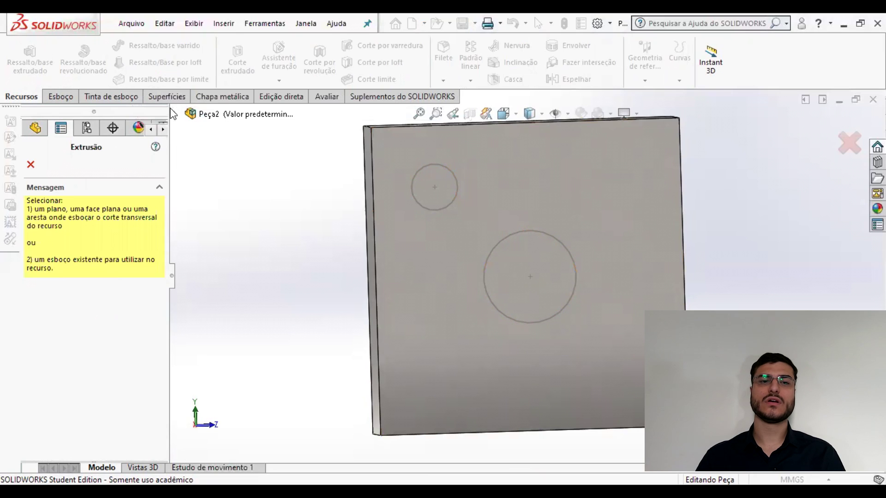
pyautogui.click(174, 114)
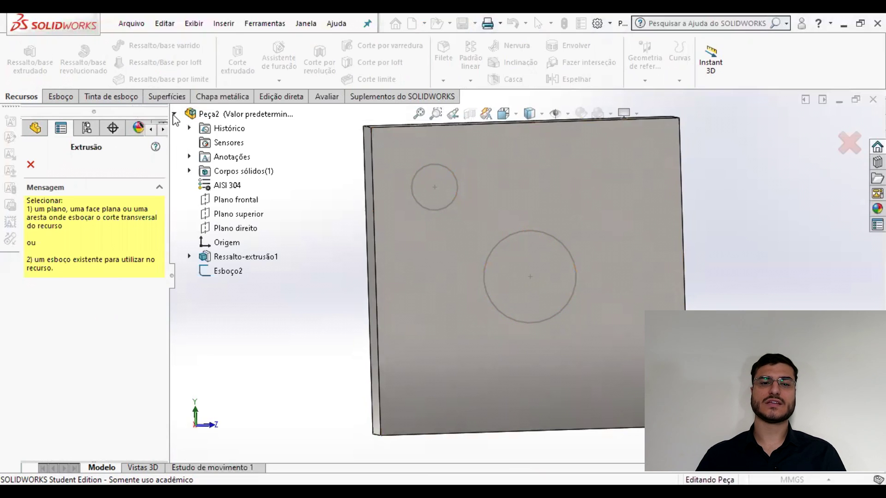
pyautogui.click(227, 271)
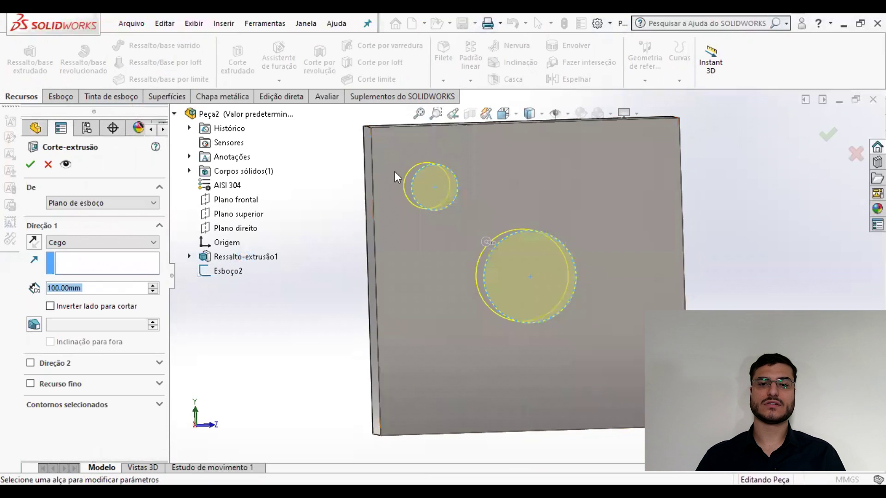
pyautogui.moveTo(709, 315); pyautogui.dragTo(730, 245, button='middle')
pyautogui.click(124, 241)
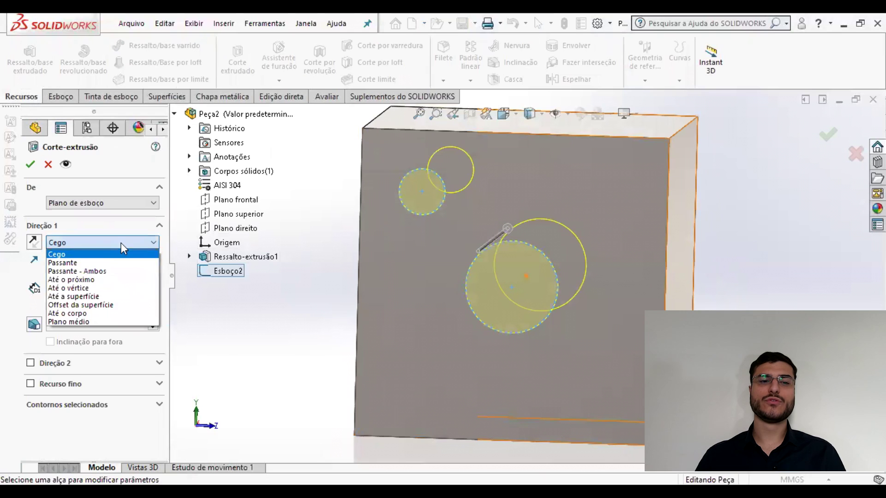
pyautogui.click(110, 260)
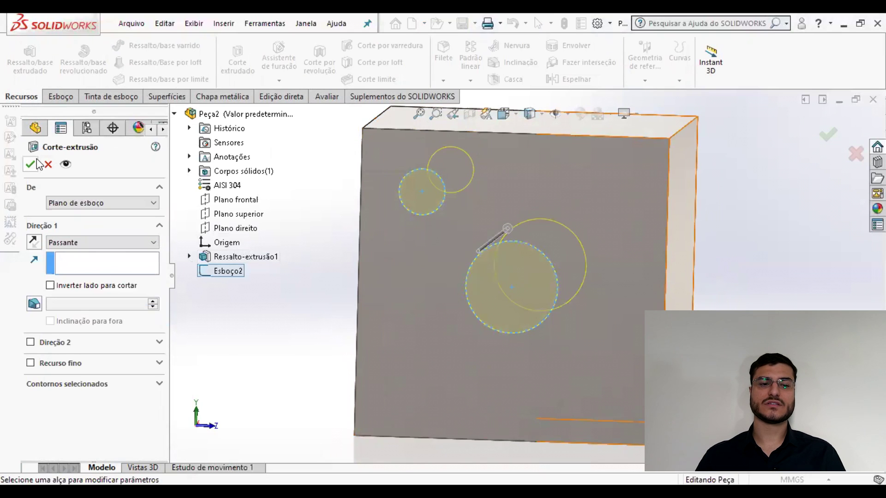
pyautogui.moveTo(642, 223); pyautogui.dragTo(572, 245, button='middle')
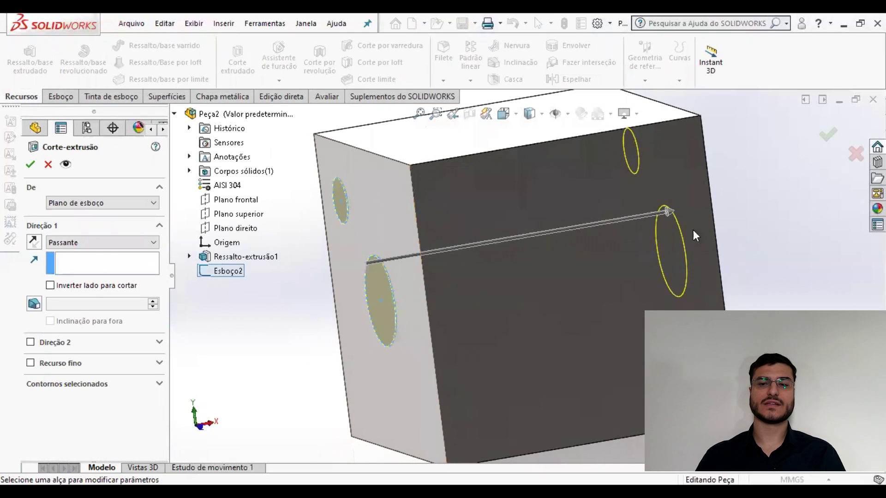
pyautogui.moveTo(786, 246); pyautogui.dragTo(808, 229, button='middle')
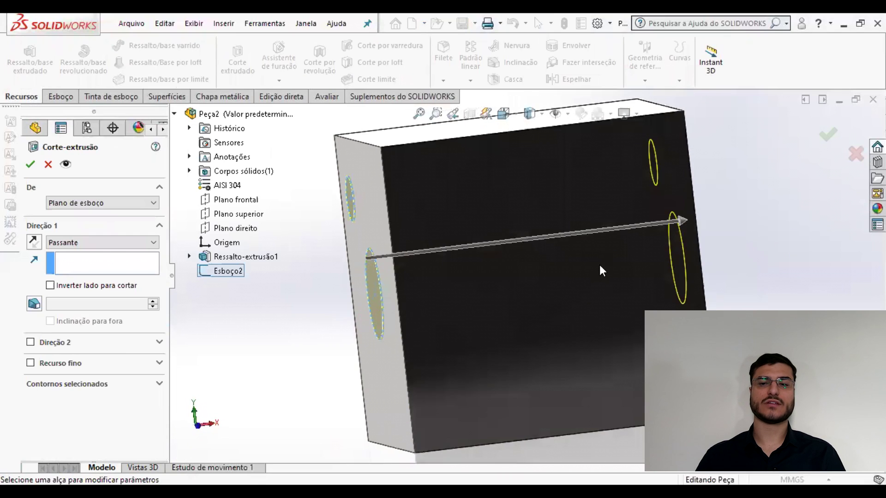
pyautogui.moveTo(600, 265); pyautogui.dragTo(627, 256, button='middle')
pyautogui.click(31, 165)
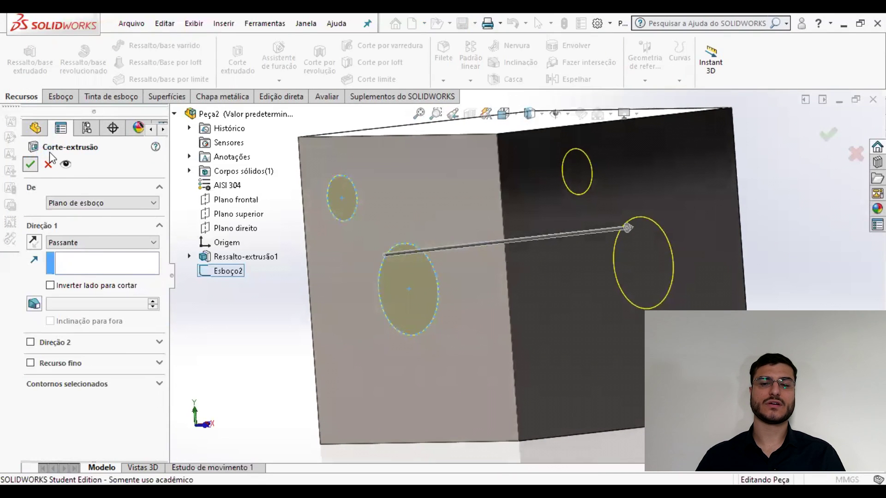
pyautogui.moveTo(384, 272); pyautogui.dragTo(367, 270, button='middle')
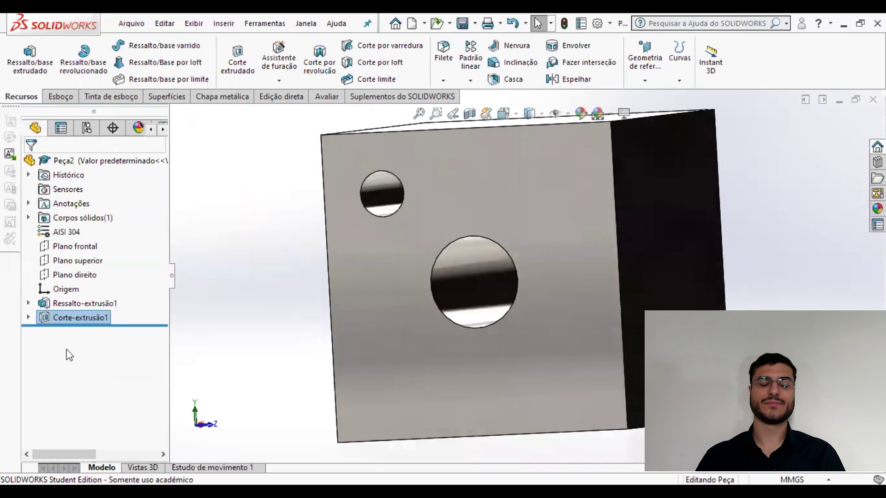
# - Edit the circular hole cut to a blind (Cego) depth of 50 mm
pyautogui.rightClick(50, 321)
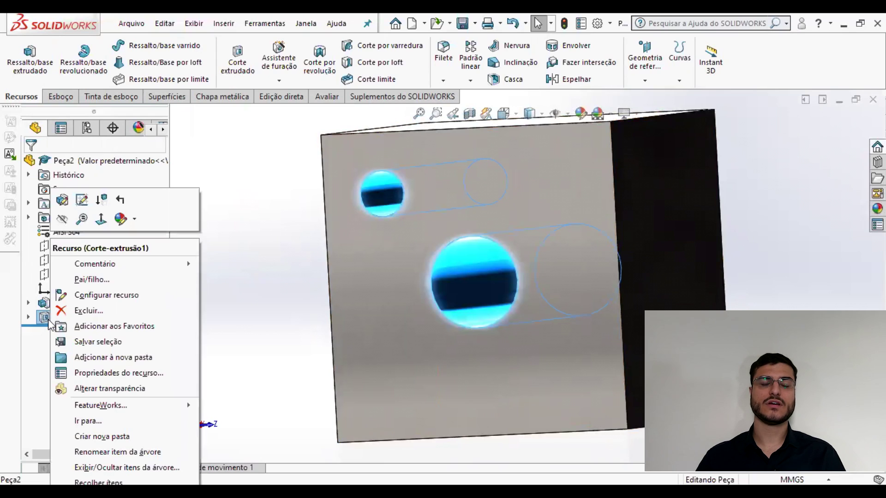
pyautogui.click(73, 205)
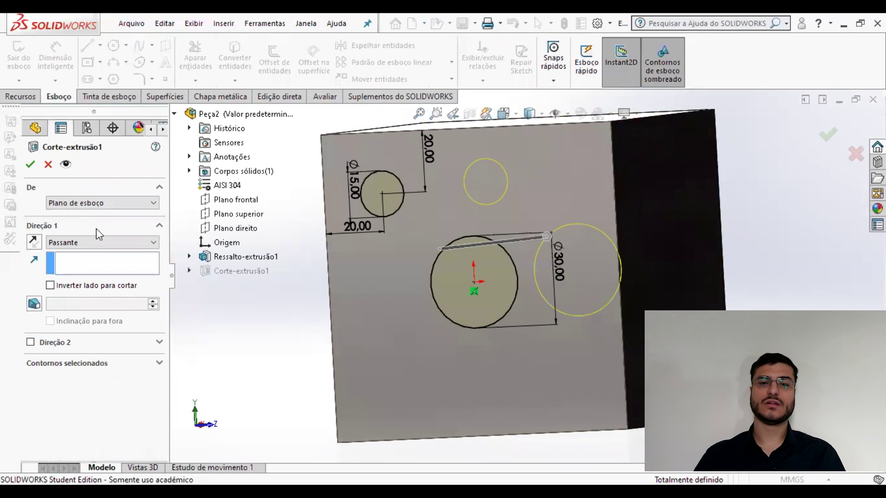
pyautogui.click(105, 245)
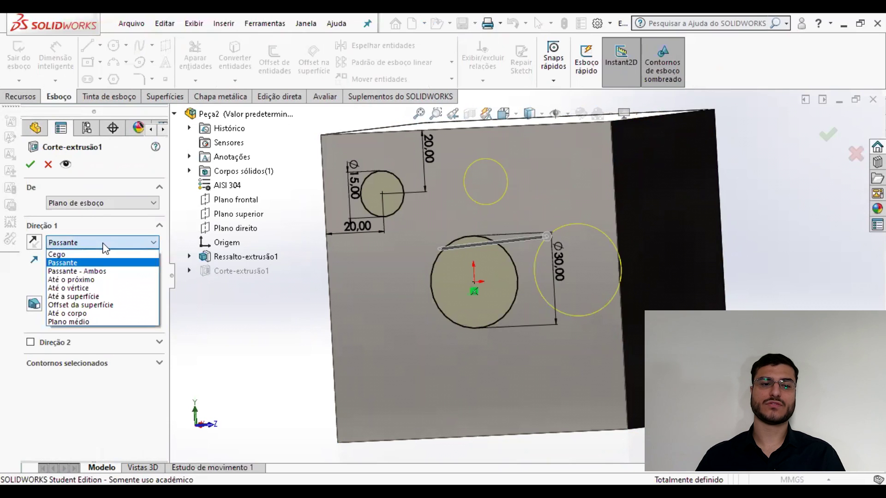
pyautogui.click(104, 254)
pyautogui.moveTo(747, 243)
pyautogui.mouseDown(button='middle')
pyautogui.moveTo(696, 239)
pyautogui.moveTo(711, 247)
pyautogui.mouseUp(button='middle')
pyautogui.scroll(-6, 120, 293)
pyautogui.scroll(1, 120, 291)
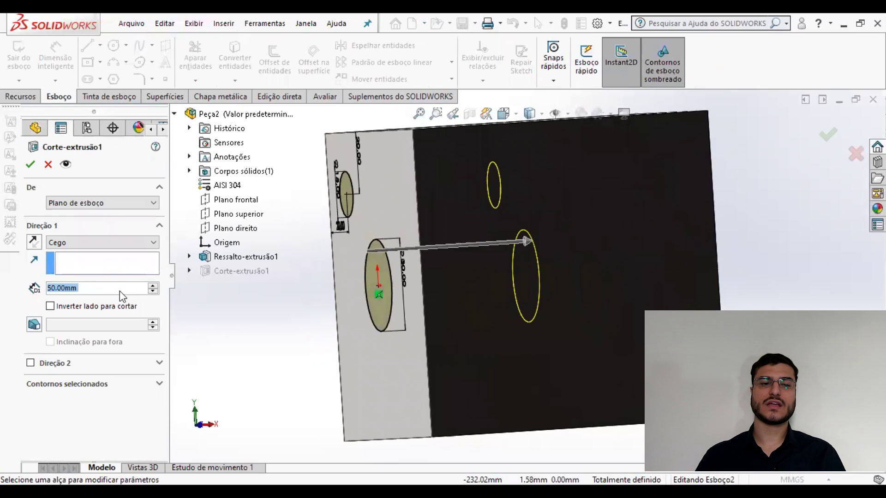
pyautogui.press('Return')
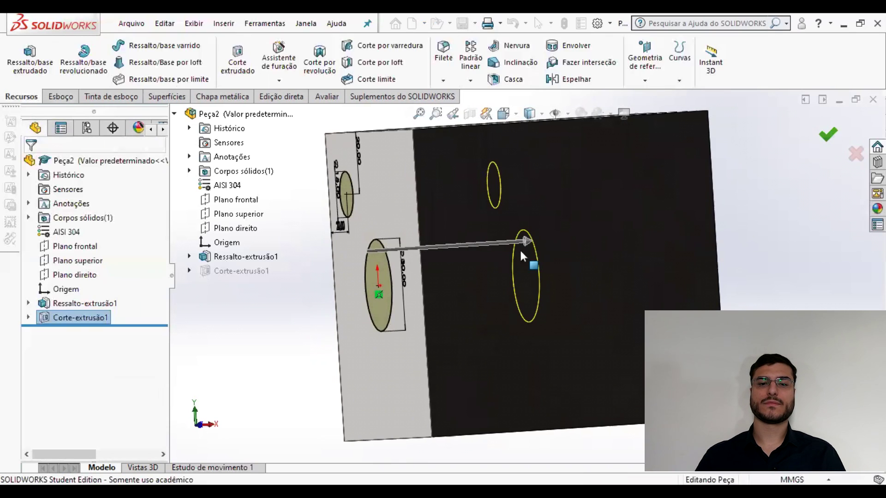
pyautogui.moveTo(484, 265); pyautogui.dragTo(536, 273, button='middle')
pyautogui.moveTo(639, 284); pyautogui.dragTo(598, 279, button='middle')
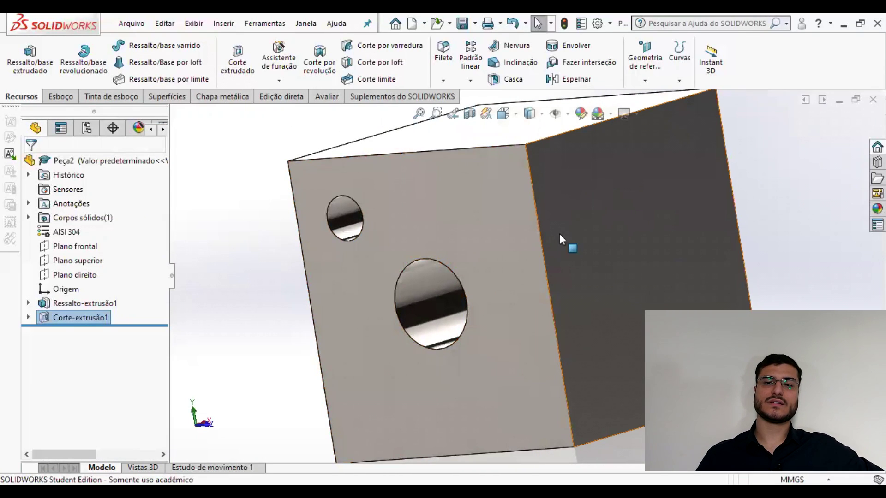
# - Create a section view from Plano frontal, offset and tilted through both holes, and examine their interior depth
pyautogui.moveTo(645, 213); pyautogui.dragTo(568, 172, button='middle')
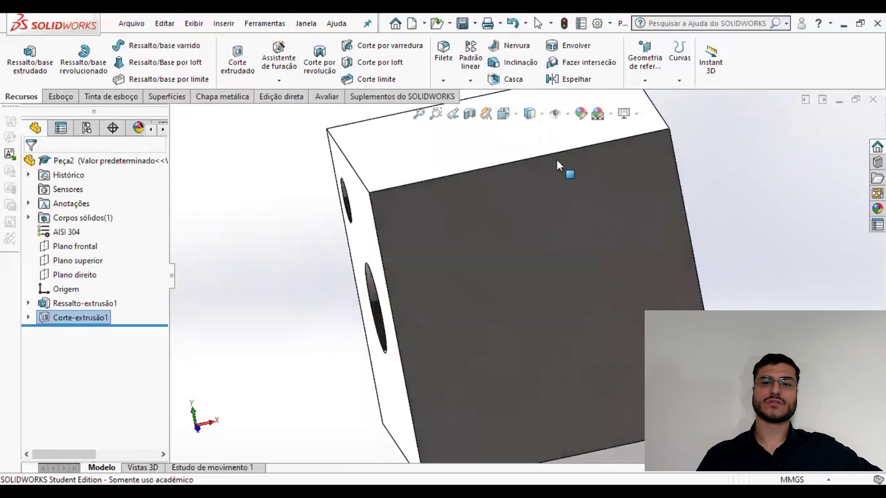
pyautogui.click(470, 116)
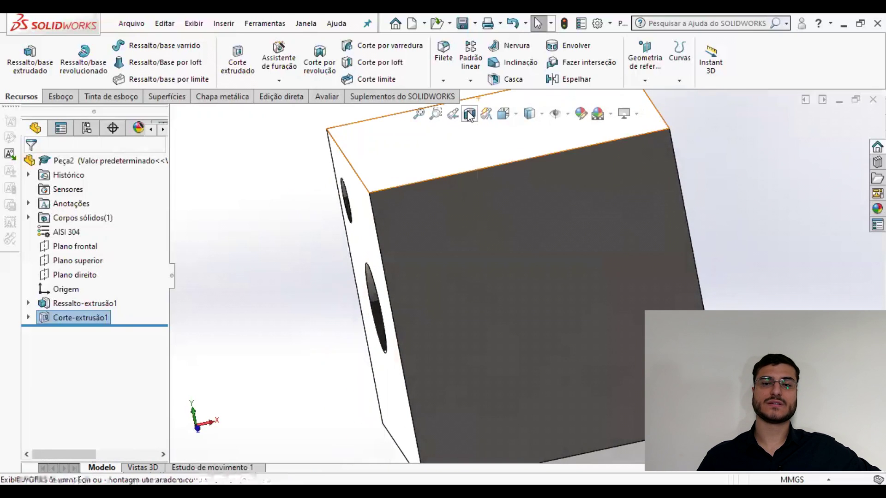
pyautogui.moveTo(346, 240); pyautogui.dragTo(420, 239, button='middle')
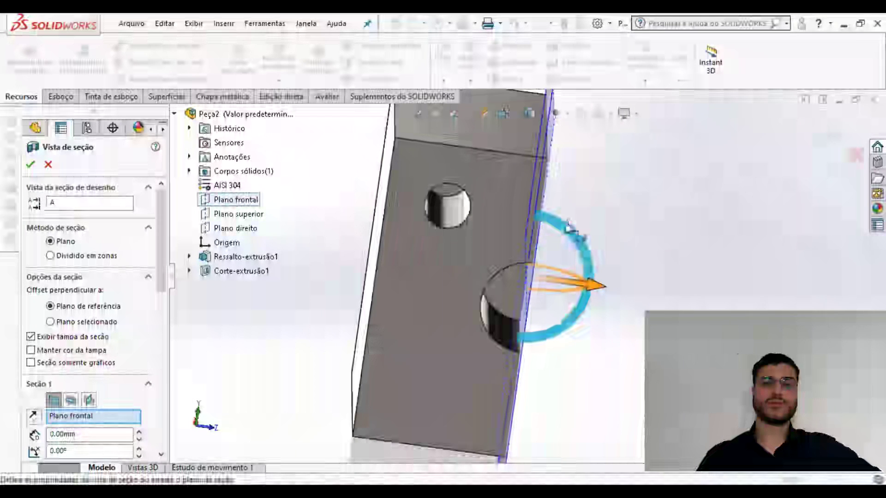
pyautogui.moveTo(584, 287)
pyautogui.mouseDown()
pyautogui.moveTo(639, 295)
pyautogui.moveTo(576, 291)
pyautogui.mouseUp()
pyautogui.moveTo(575, 252); pyautogui.dragTo(544, 193)
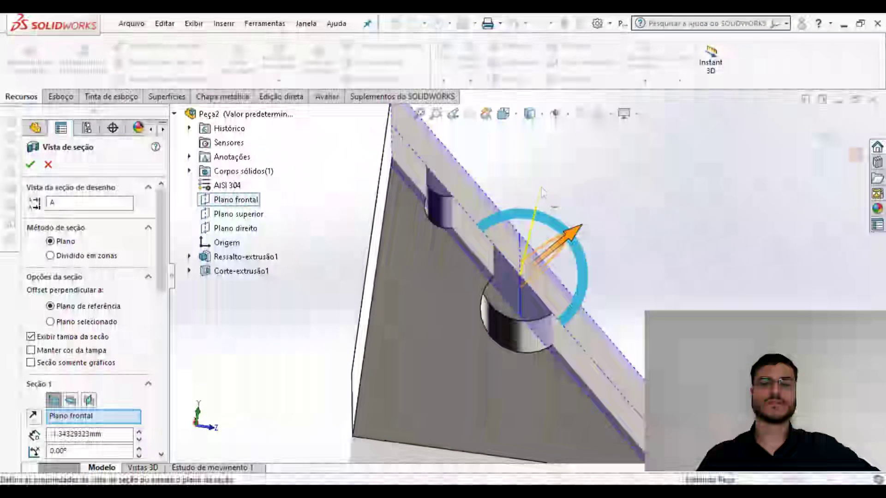
pyautogui.click(831, 140)
pyautogui.moveTo(742, 225); pyautogui.dragTo(642, 268, button='middle')
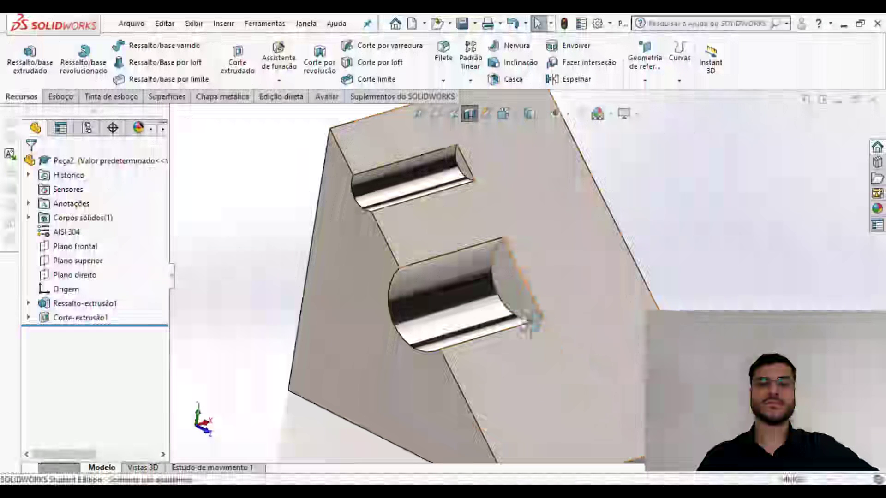
pyautogui.moveTo(544, 307); pyautogui.dragTo(560, 277, button='middle')
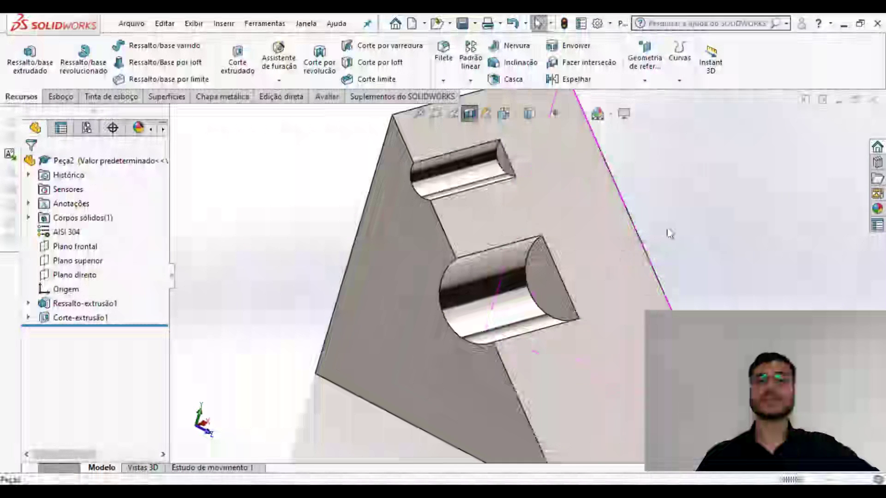
pyautogui.scroll(3, 552, 237)
pyautogui.moveTo(552, 237); pyautogui.dragTo(507, 183, button='middle')
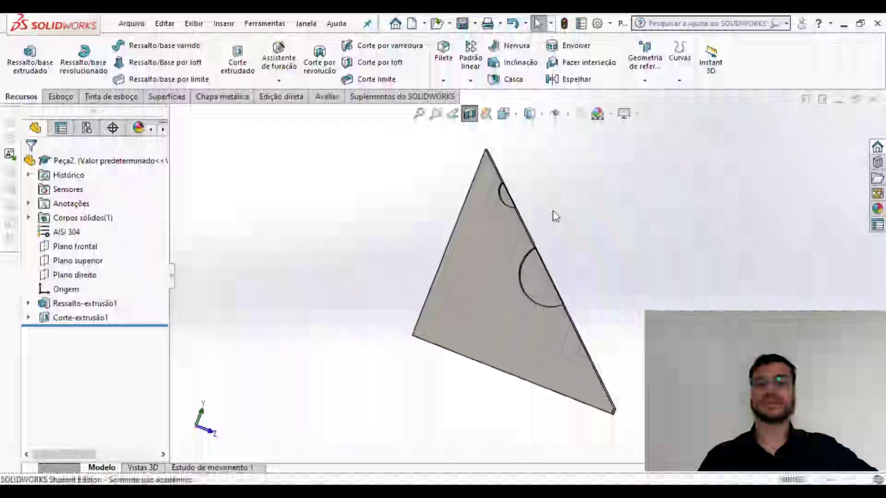
pyautogui.moveTo(553, 212); pyautogui.dragTo(572, 152, button='middle')
pyautogui.moveTo(720, 239); pyautogui.dragTo(676, 228, button='middle')
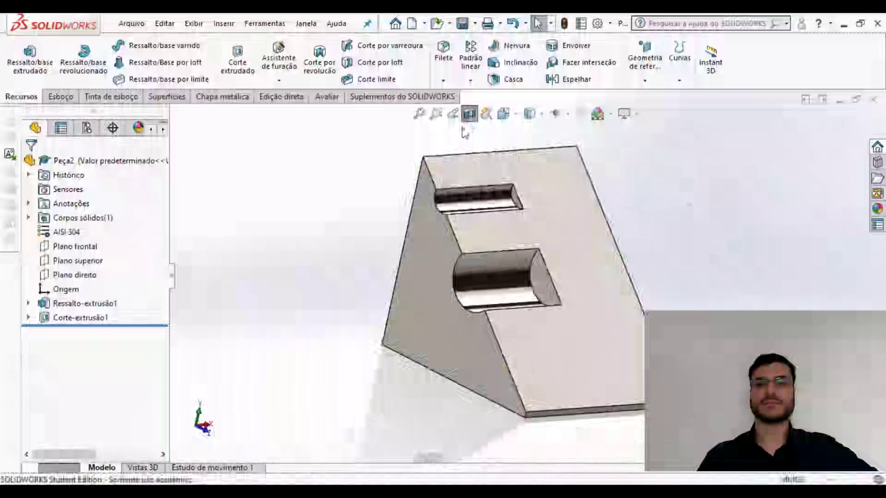
# - Turn off the section view and inspect the complete cube with its holes from several sides
pyautogui.click(470, 118)
pyautogui.moveTo(528, 245); pyautogui.dragTo(571, 225, button='middle')
pyautogui.moveTo(519, 283); pyautogui.dragTo(569, 214, button='middle')
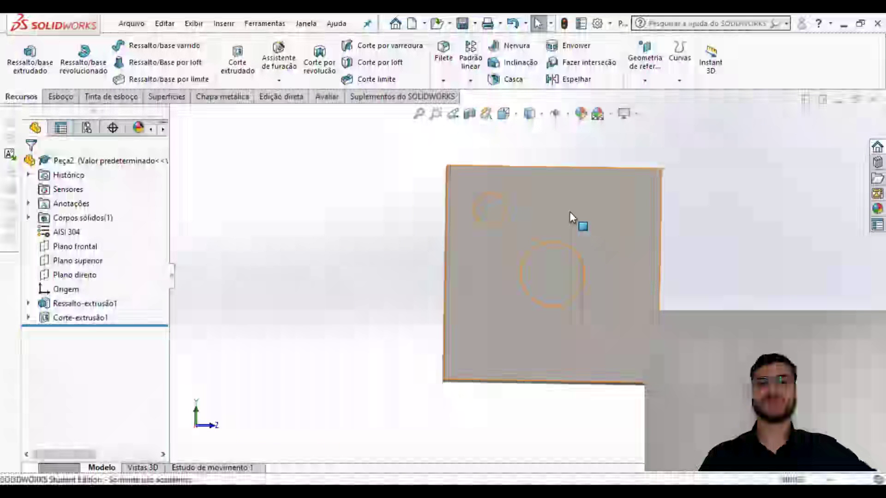
pyautogui.moveTo(400, 237); pyautogui.dragTo(445, 245, button='middle')
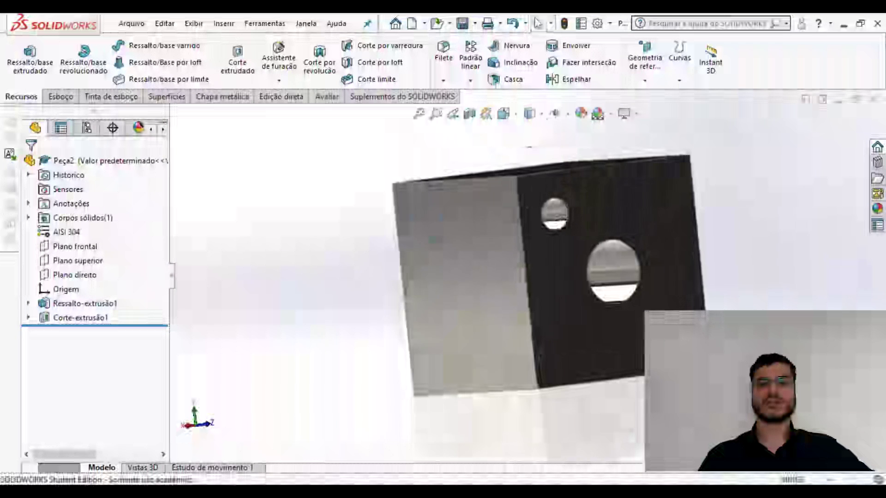